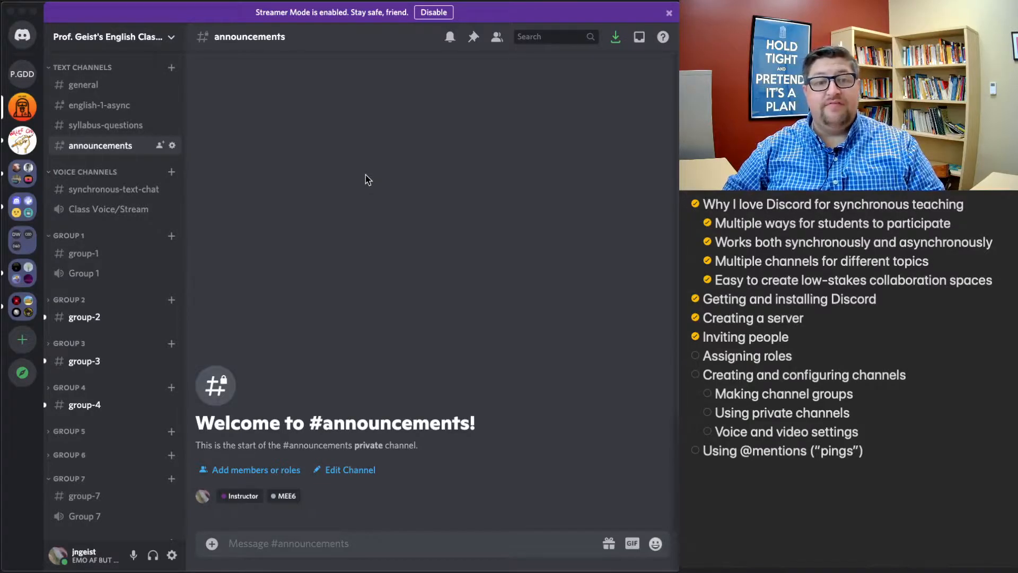
- Open the English class server's role settings and look at the Instructor role's display options
click(172, 38)
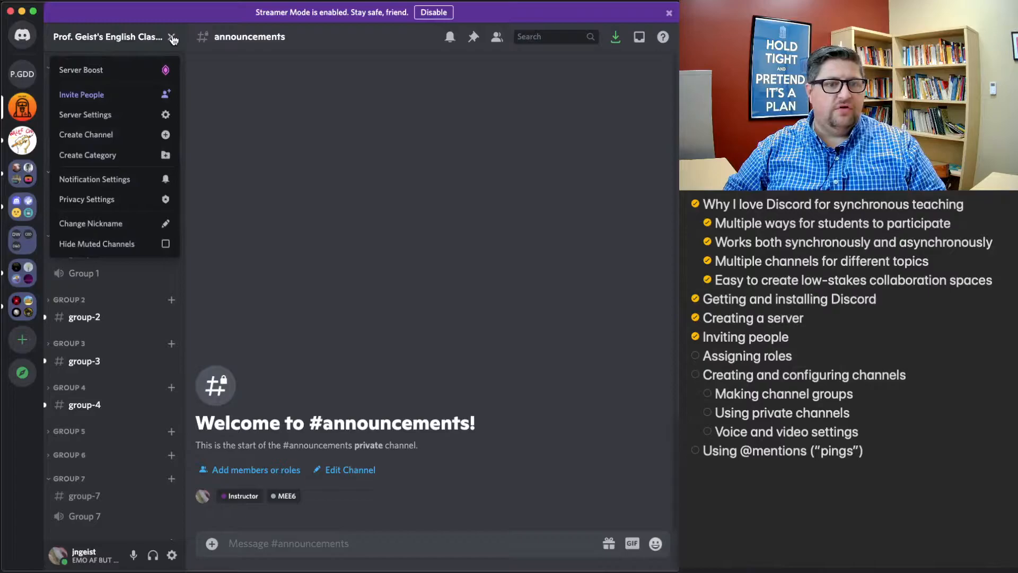
click(87, 115)
click(67, 83)
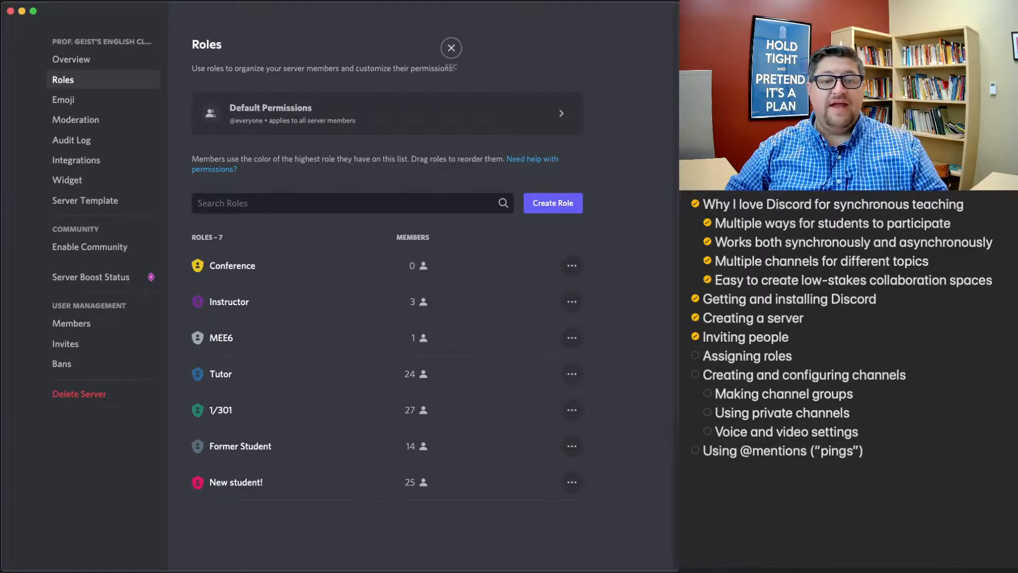
click(231, 304)
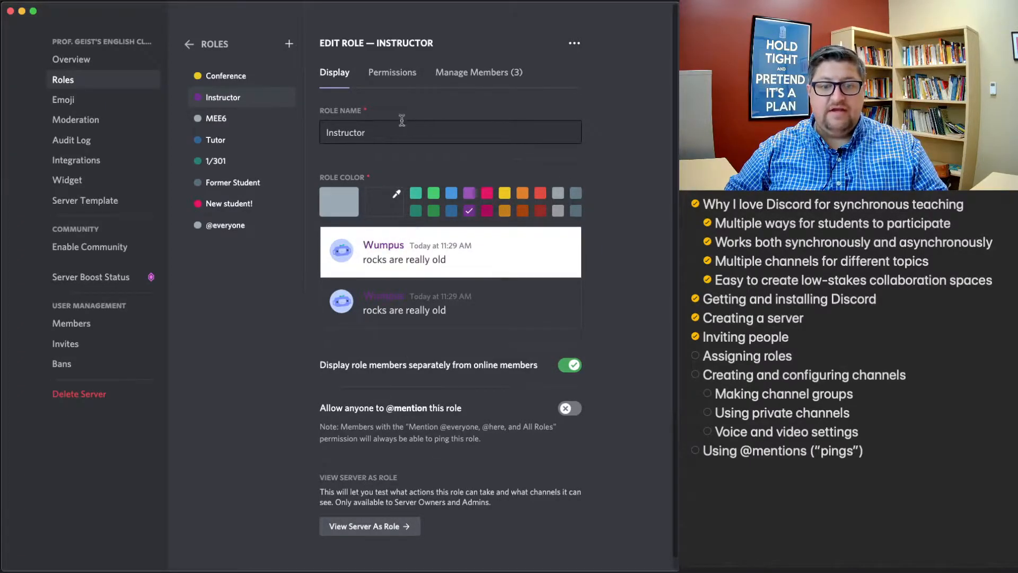
key(Escape)
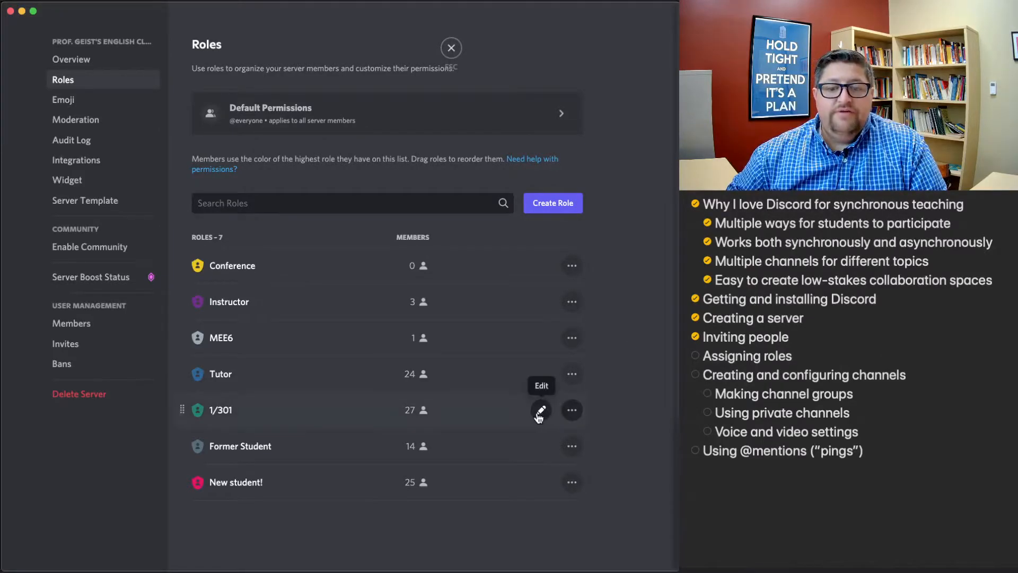
- Turn off the Create Invite permission for the 1/301 role and save the change
click(541, 410)
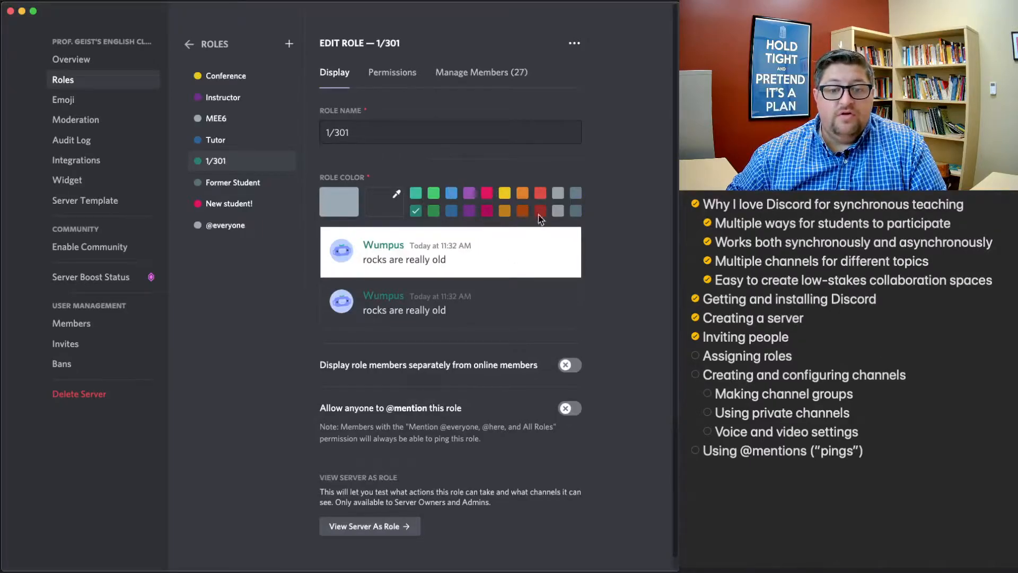
click(404, 74)
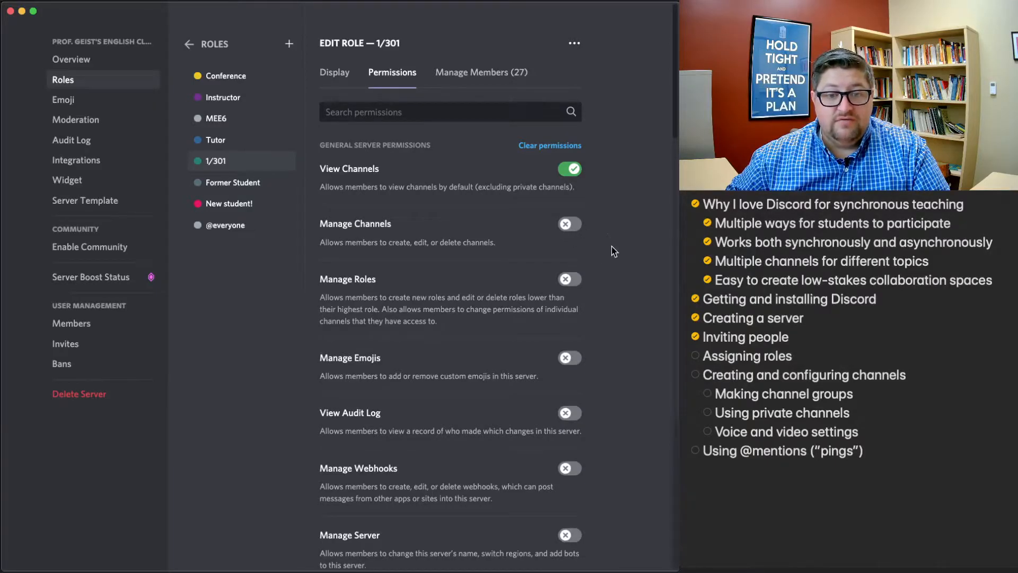
scroll(613, 247, down, 4)
scroll(614, 249, down, 3)
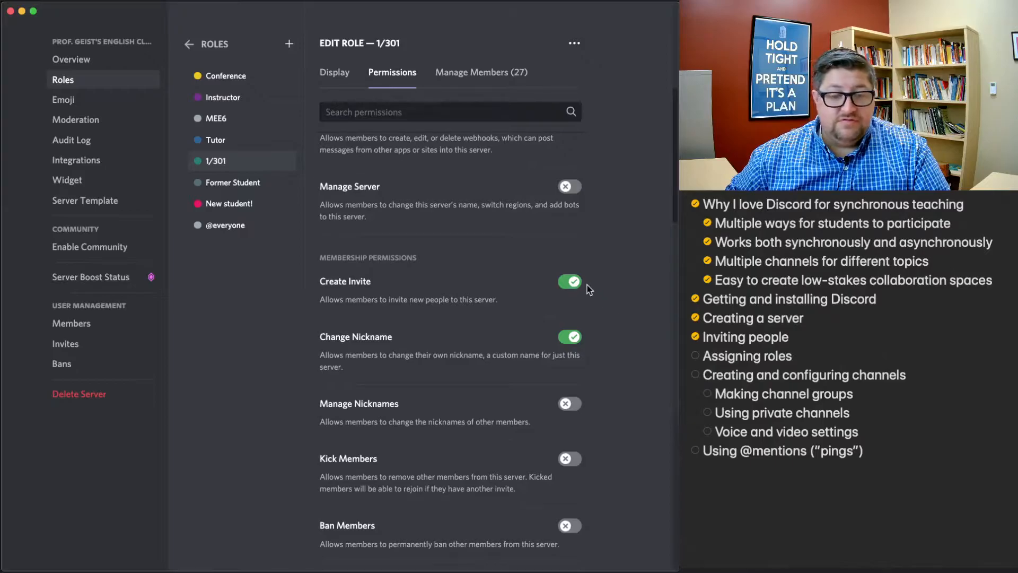
click(573, 282)
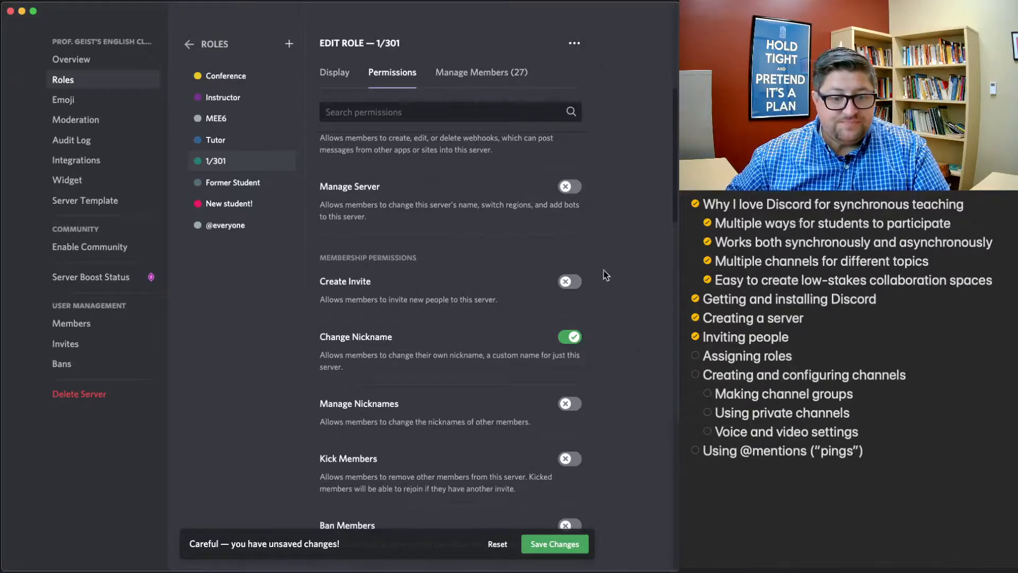
scroll(454, 181, up, 6)
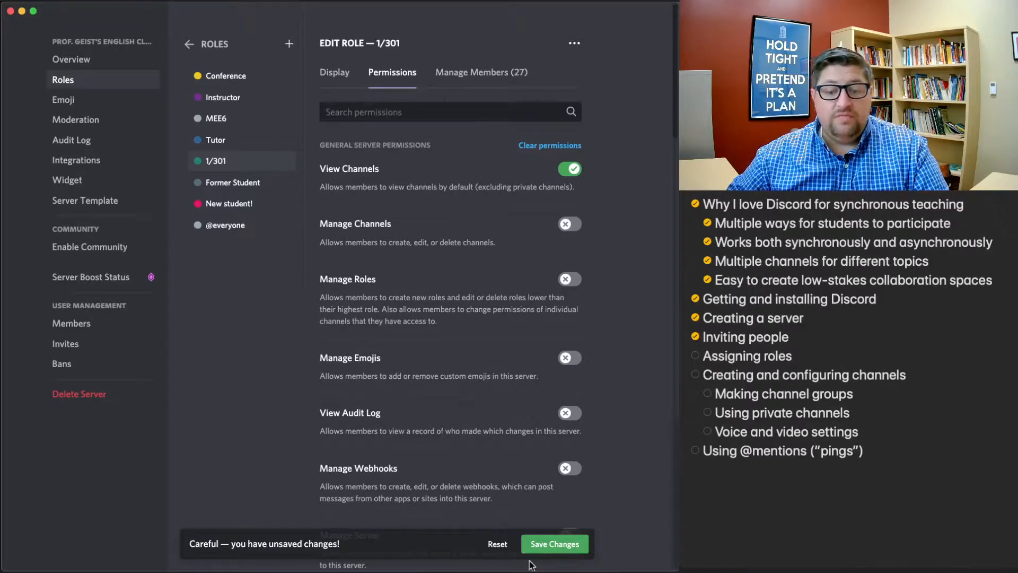
click(557, 546)
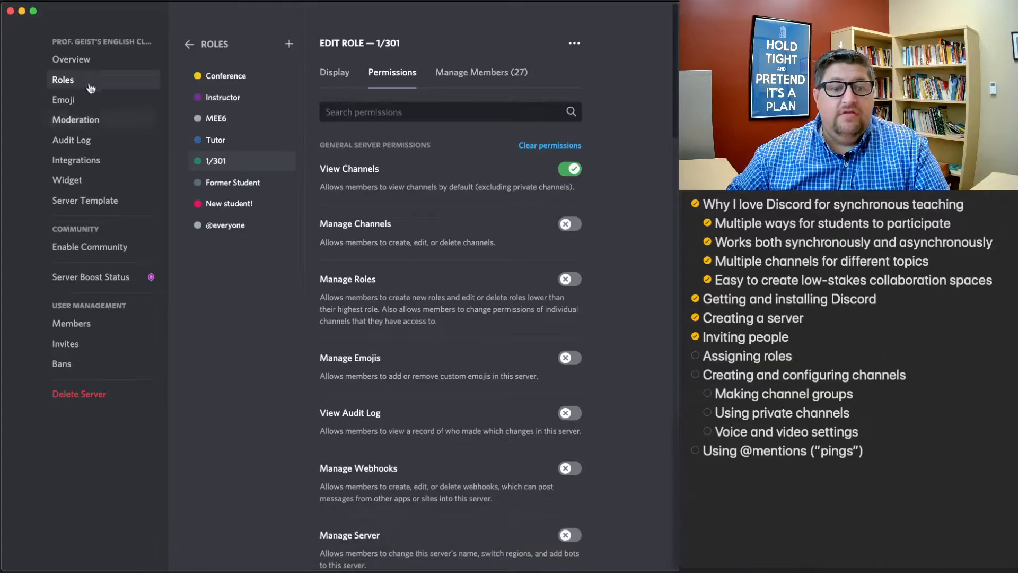
- Review the general server permissions of the Tutor and Instructor roles, and leave the server settings
click(231, 146)
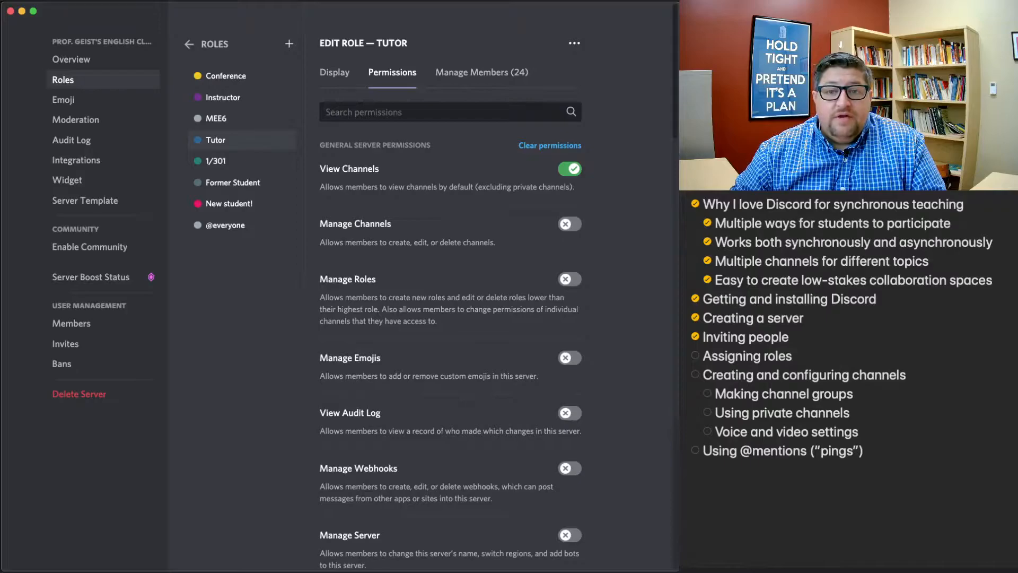
click(227, 103)
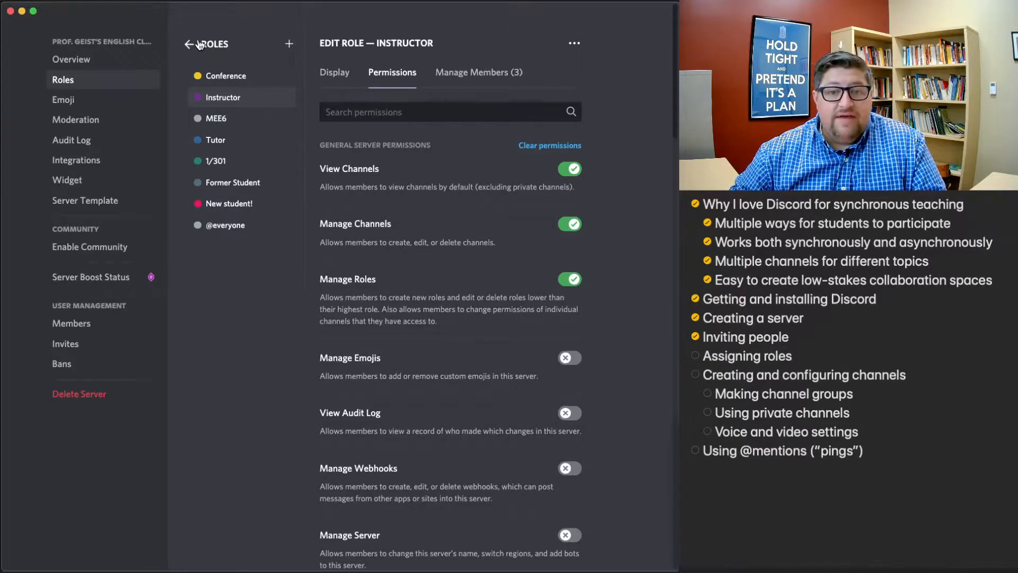
key(Escape)
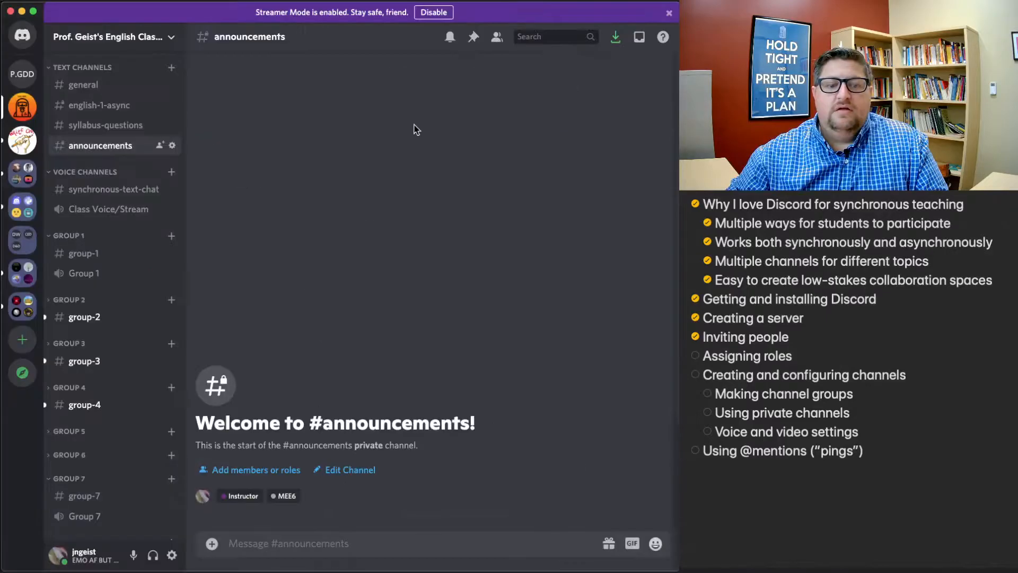
- Show the announcements channel's member list and view the roles that can be assigned to the member under Instructor
click(500, 41)
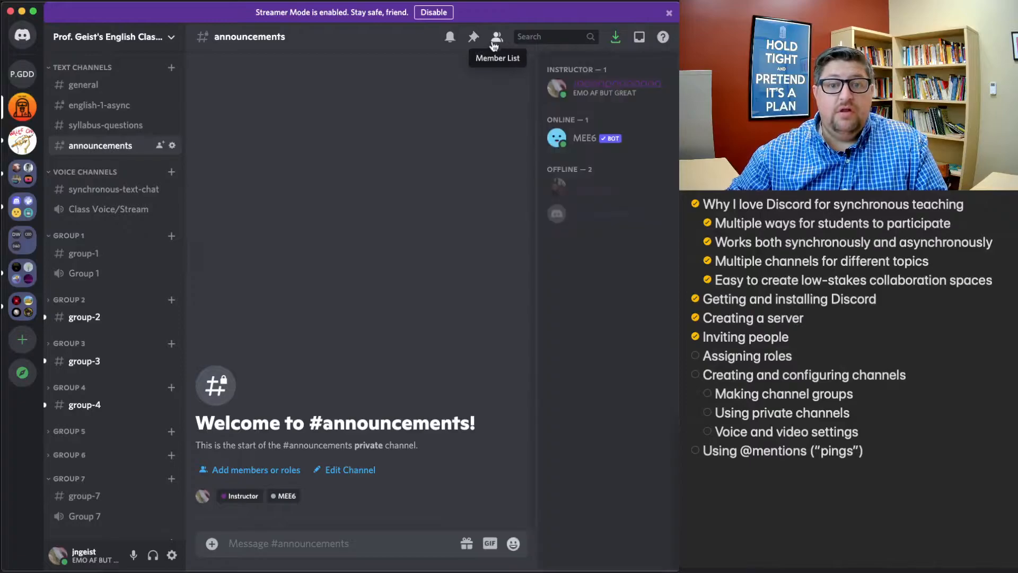
click(627, 91)
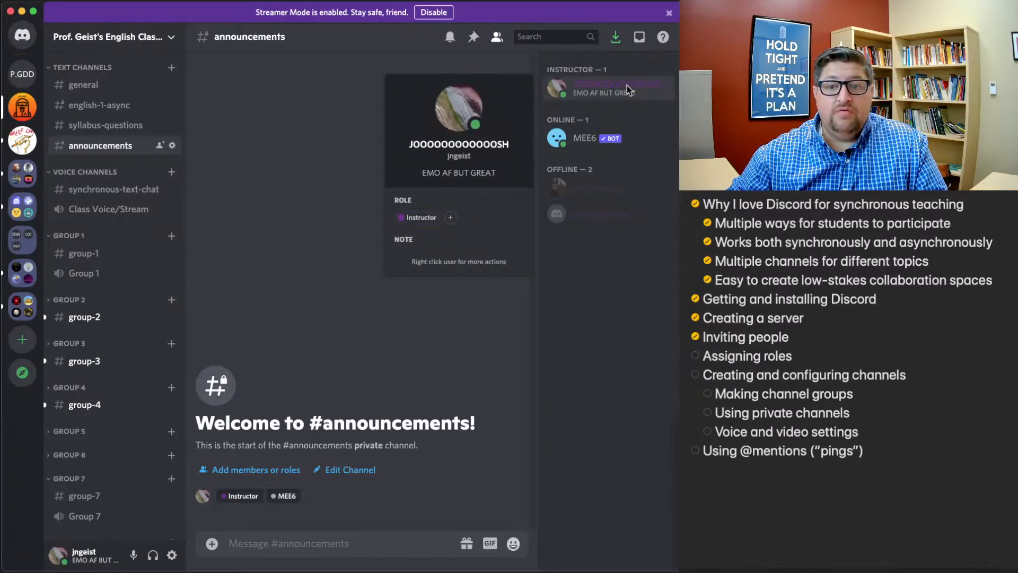
click(450, 219)
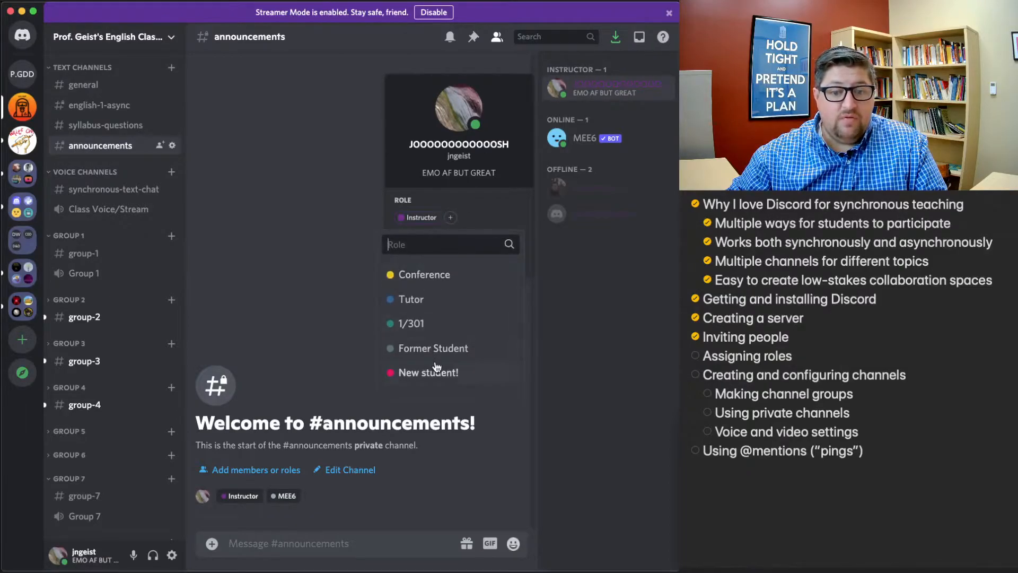
click(376, 179)
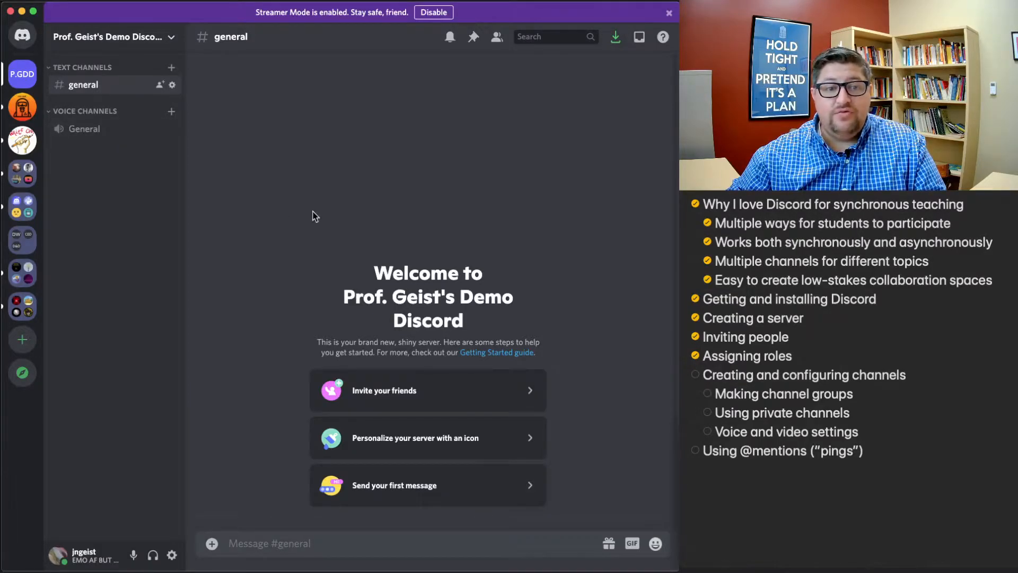
- Create a role named Student in the demo server and give it the bright yellow role color
click(171, 39)
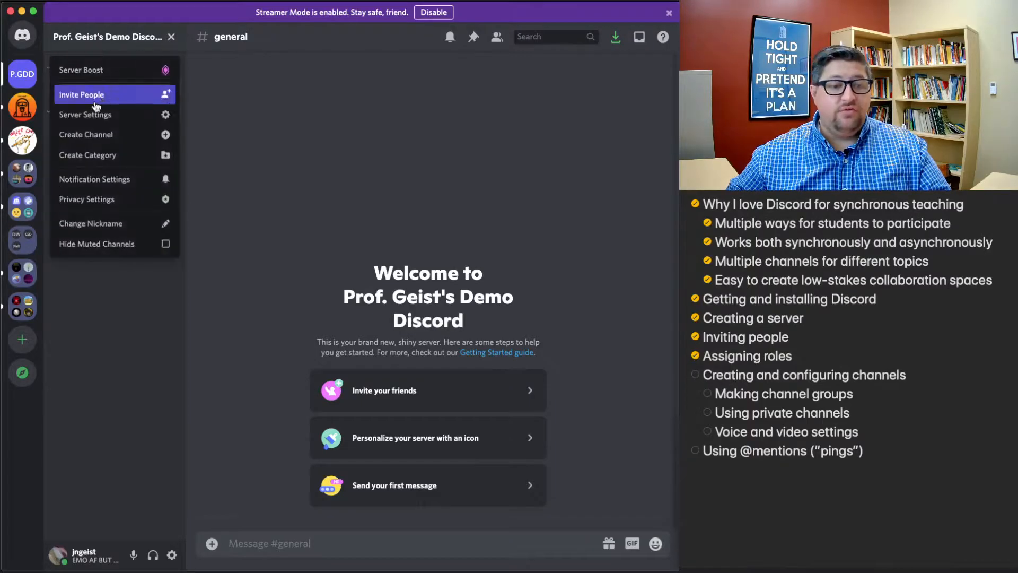
click(92, 122)
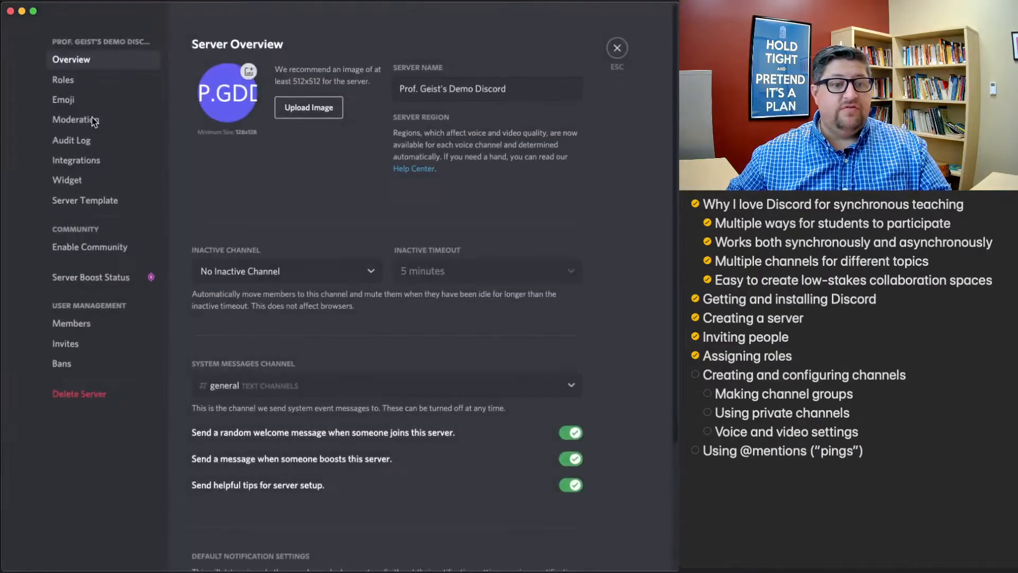
click(67, 85)
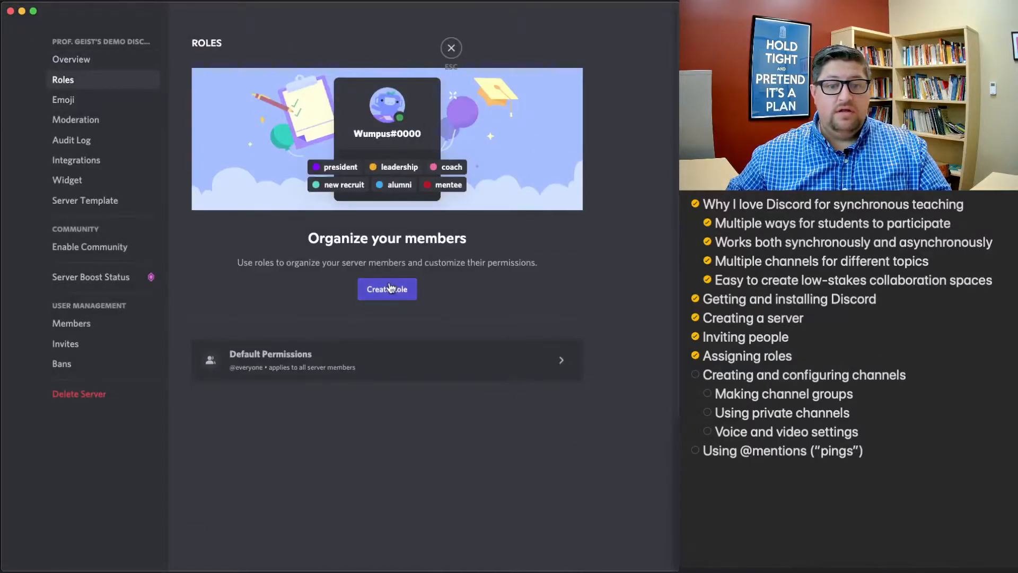
click(407, 294)
triple_click(434, 131)
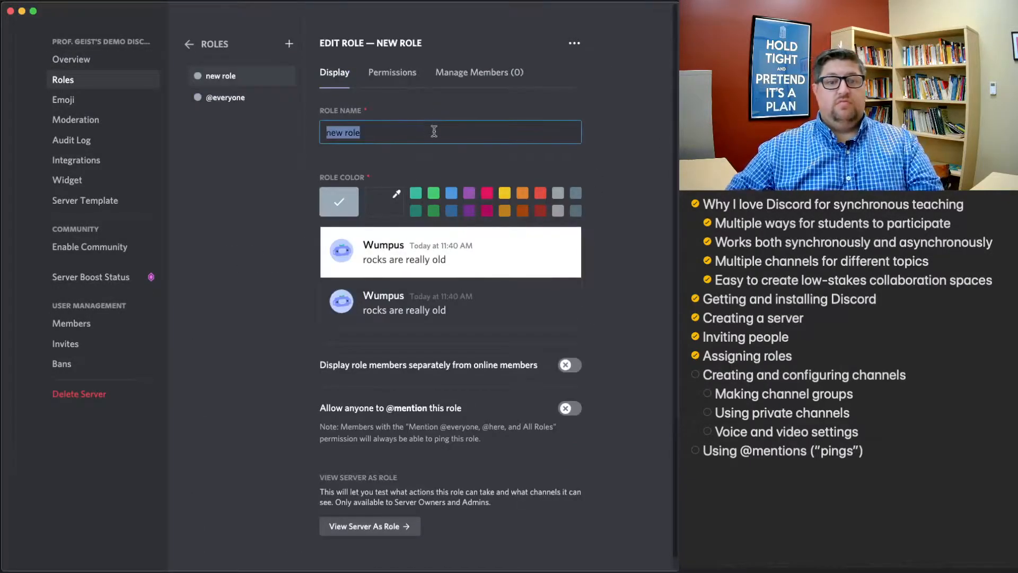
text(Student)
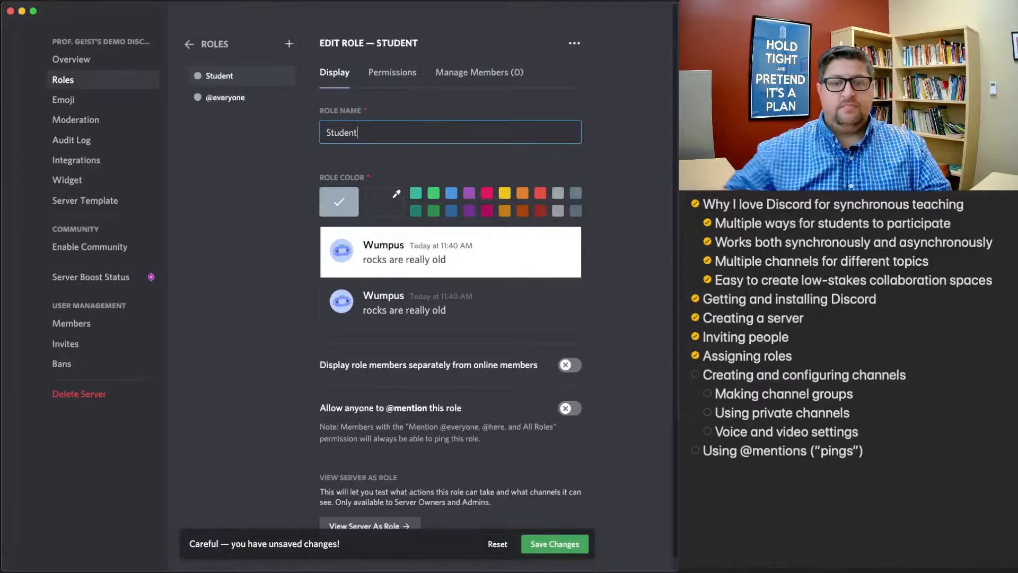
click(505, 193)
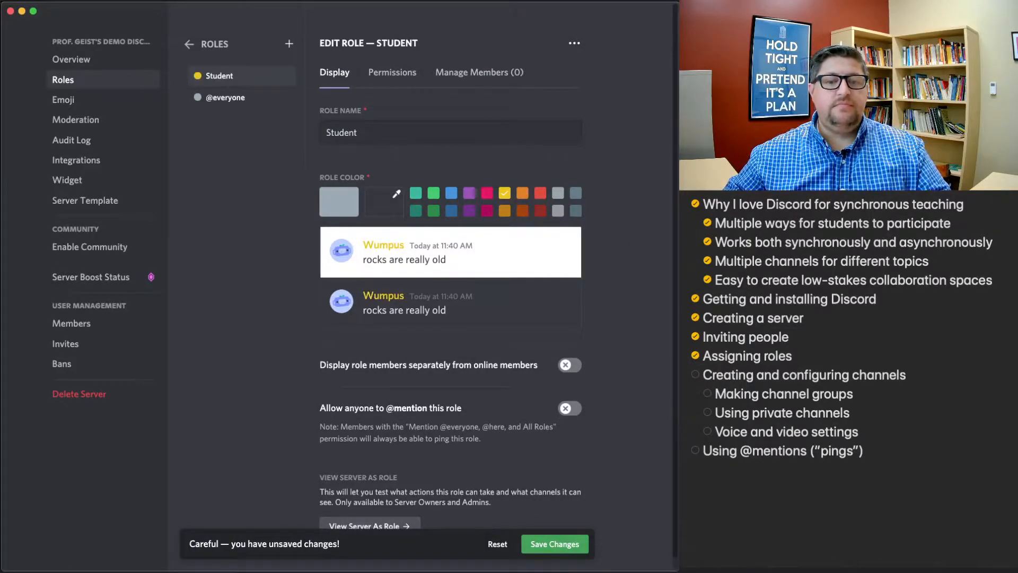
- Turn off Create Invite for the Student role, review its remaining permissions, and save the role
click(402, 85)
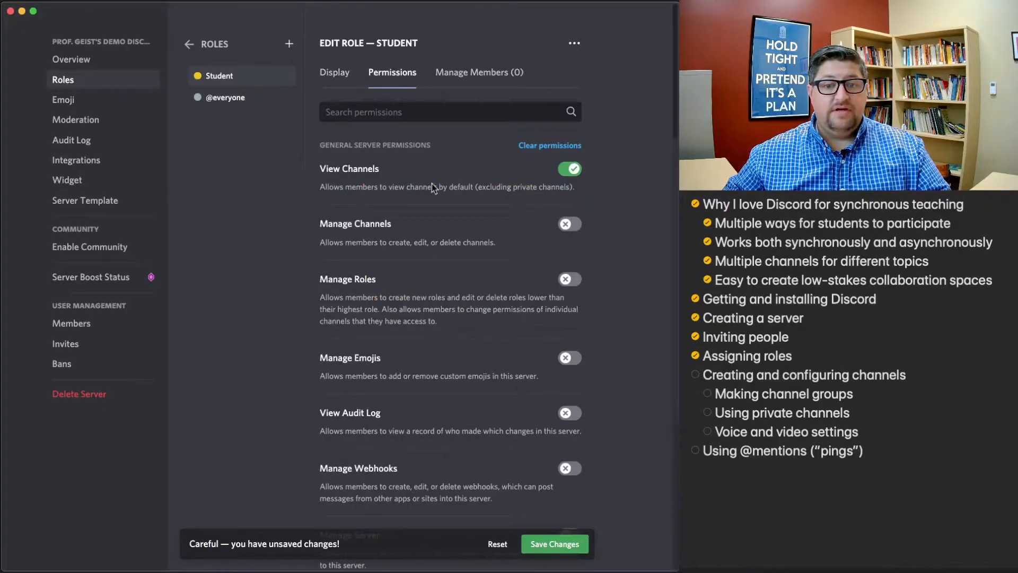
scroll(563, 293, down, 5)
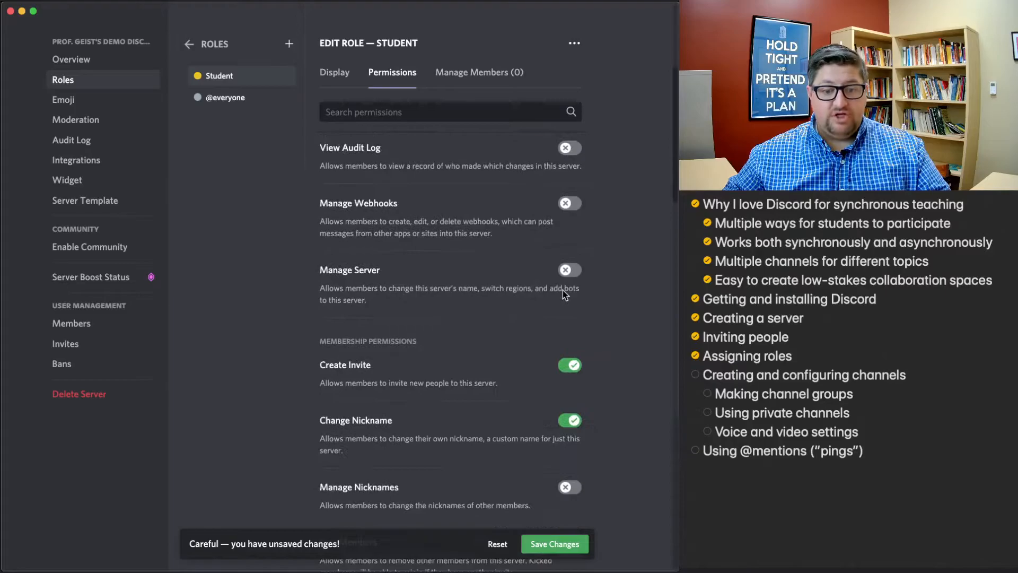
scroll(565, 288, down, 1)
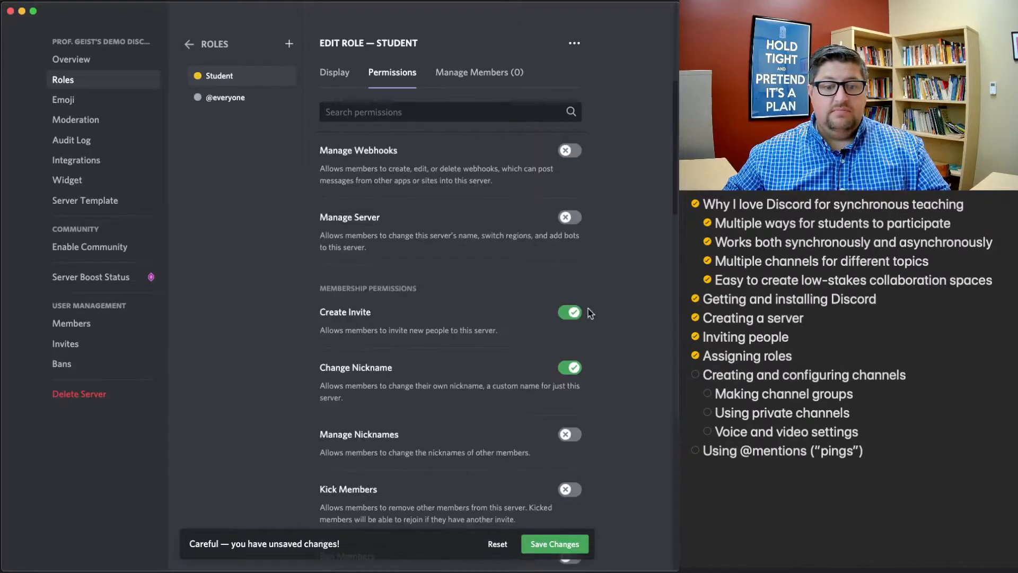
click(574, 314)
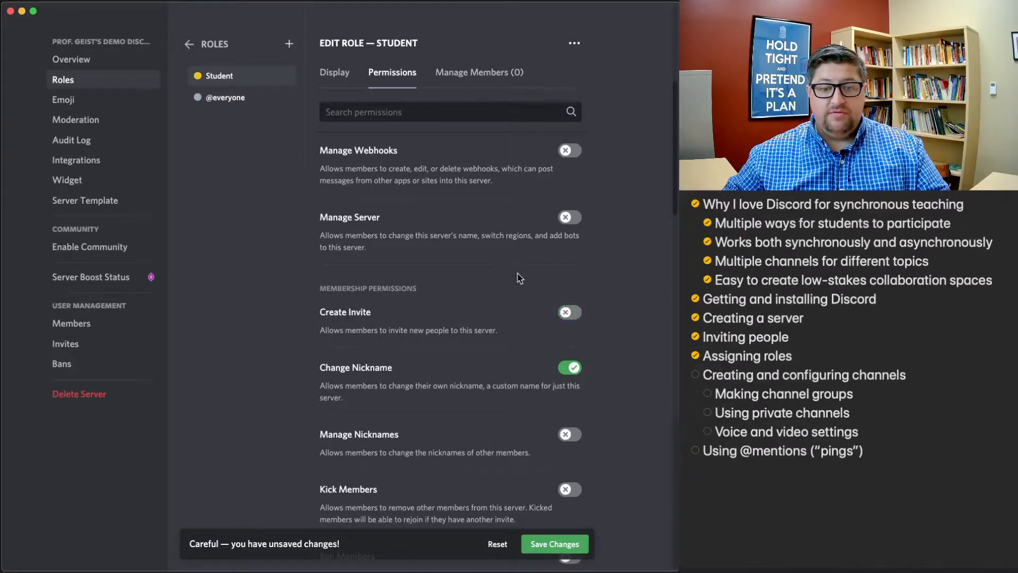
scroll(575, 357, down, 7)
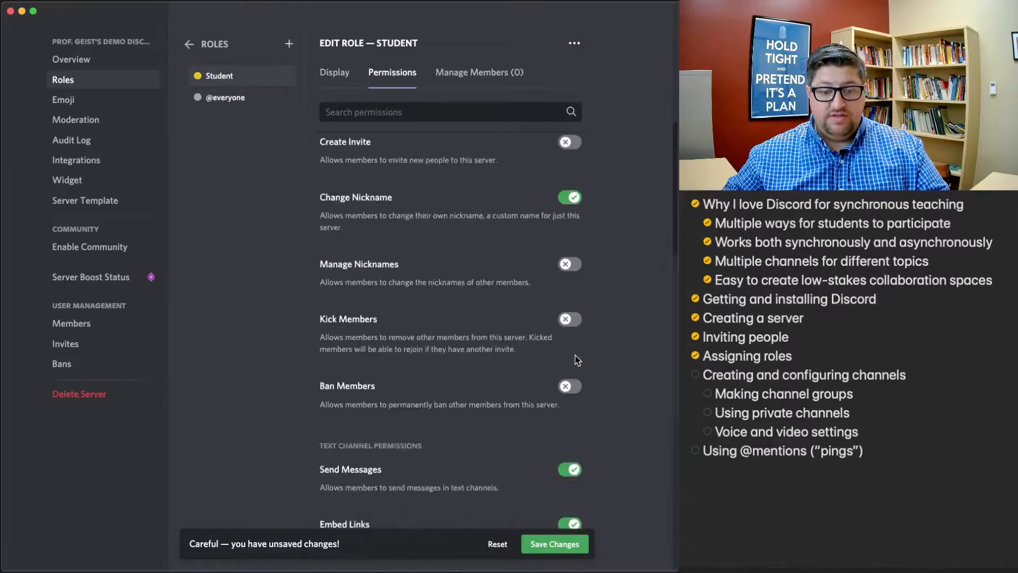
scroll(527, 279, down, 7)
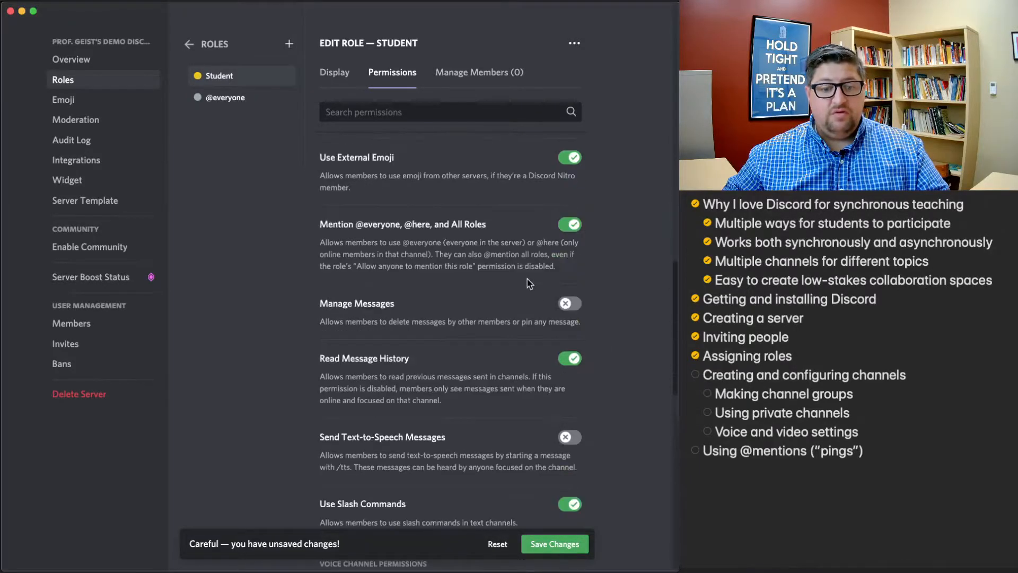
scroll(527, 278, up, 15)
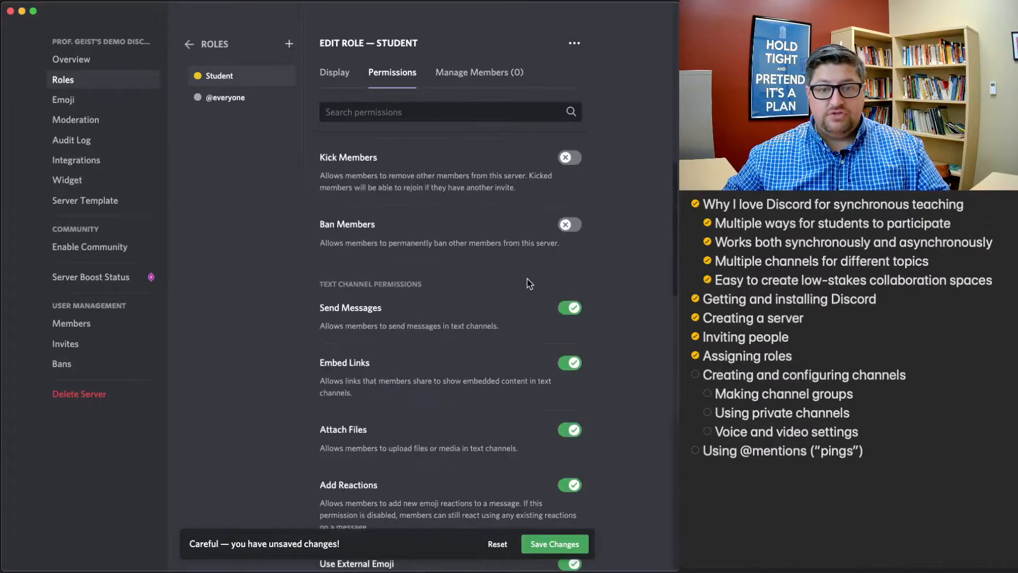
click(554, 540)
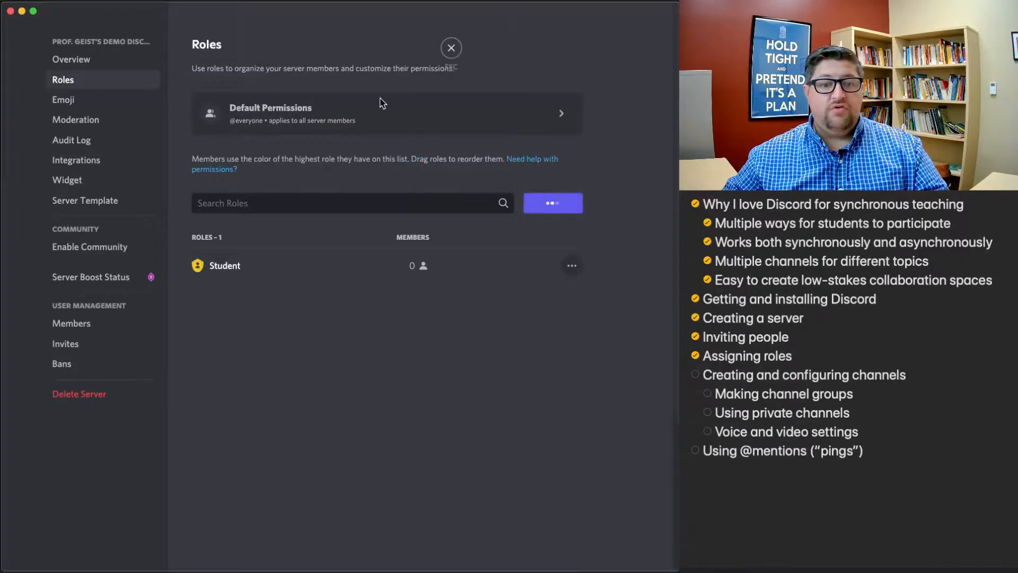
- Create a second role named Professor and give it the light blue role color
click(553, 203)
triple_click(397, 131)
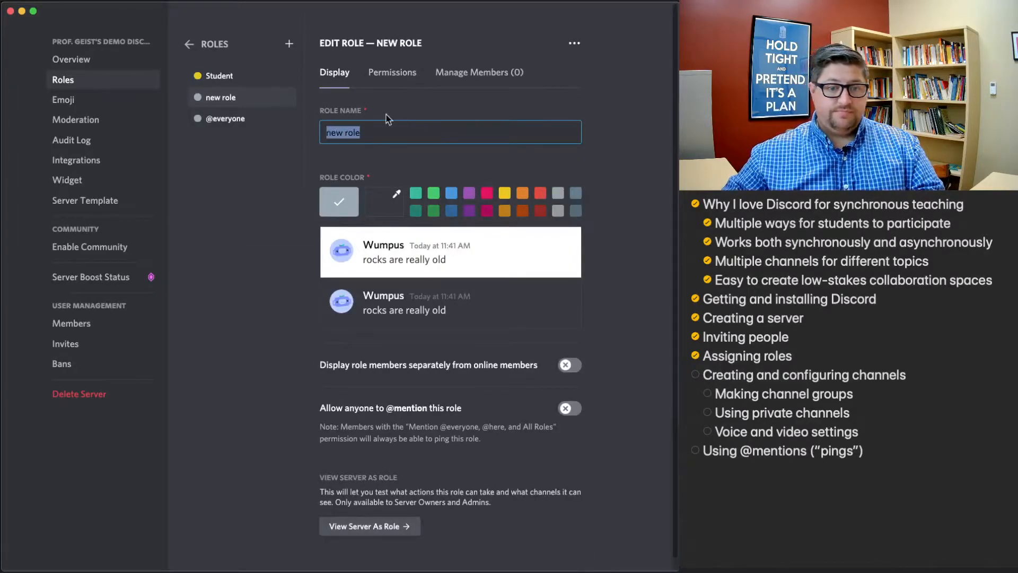
text(Professor)
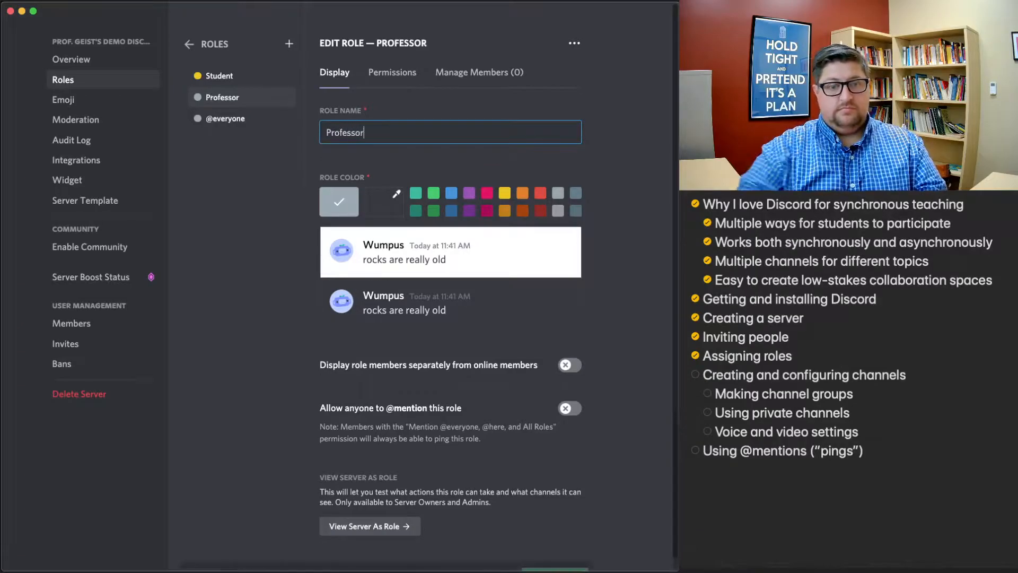
click(451, 211)
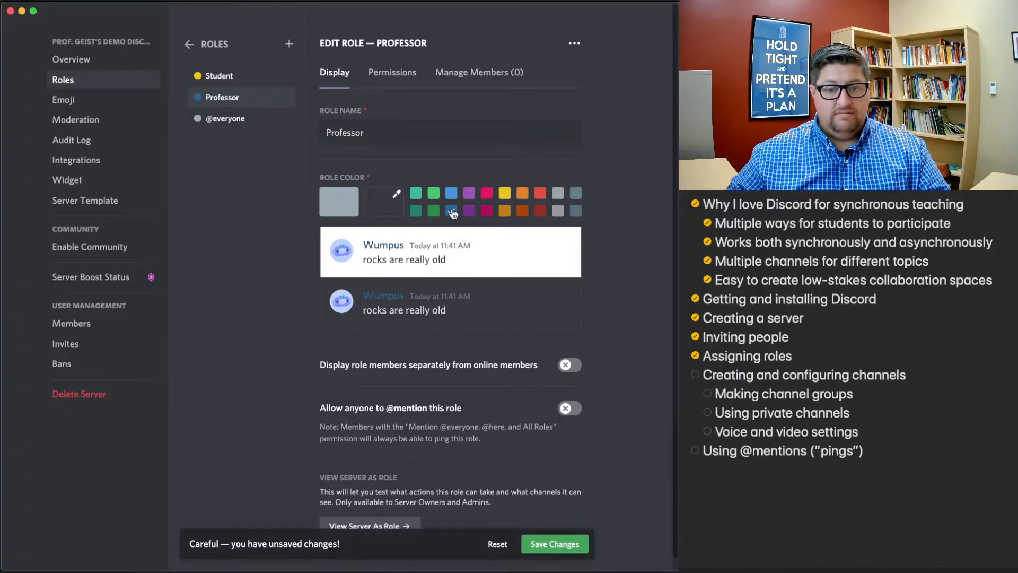
click(452, 194)
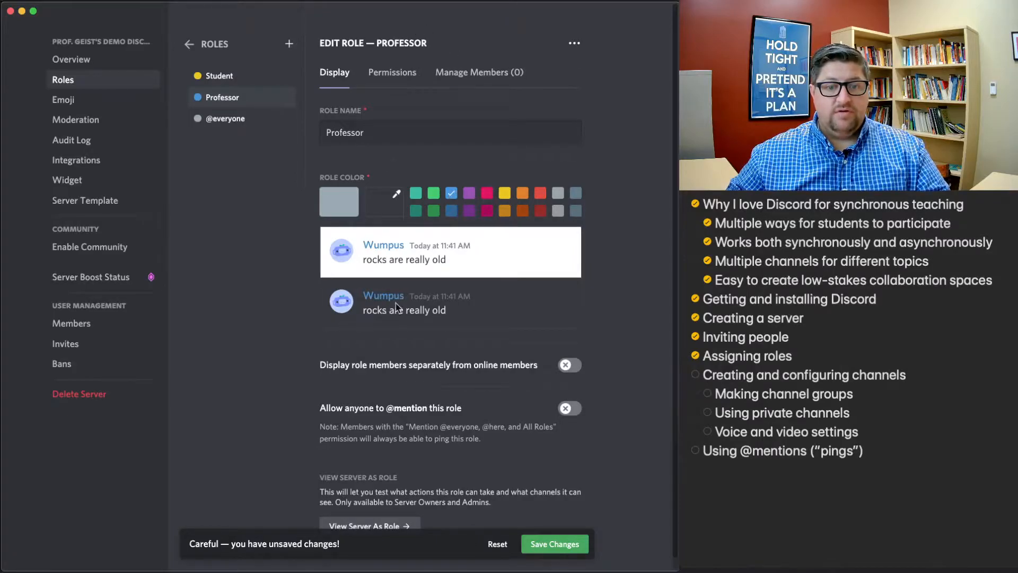
- Display Professor role members separately from online members, save the role, and close the server settings
click(570, 365)
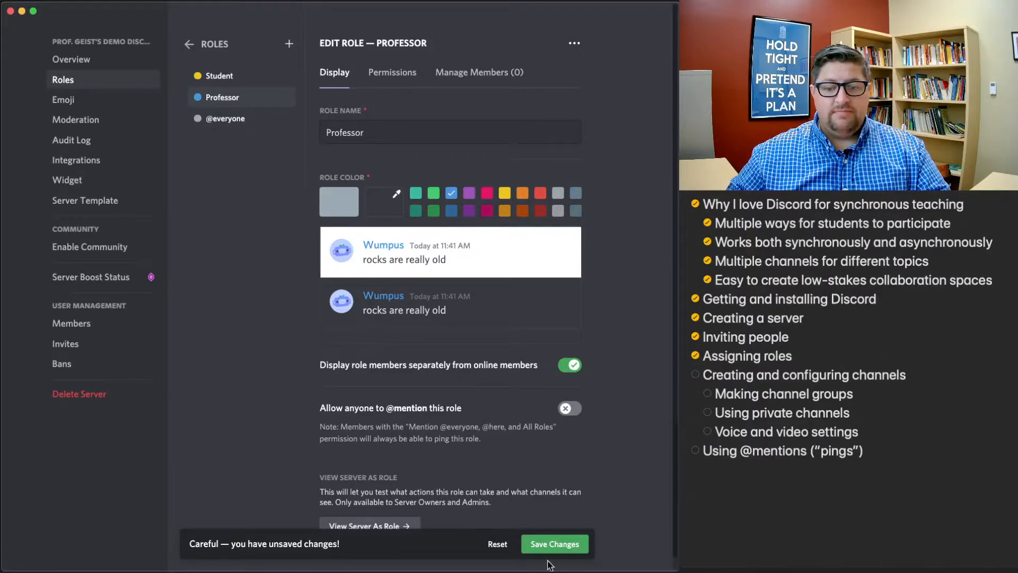
scroll(562, 516, down, 1)
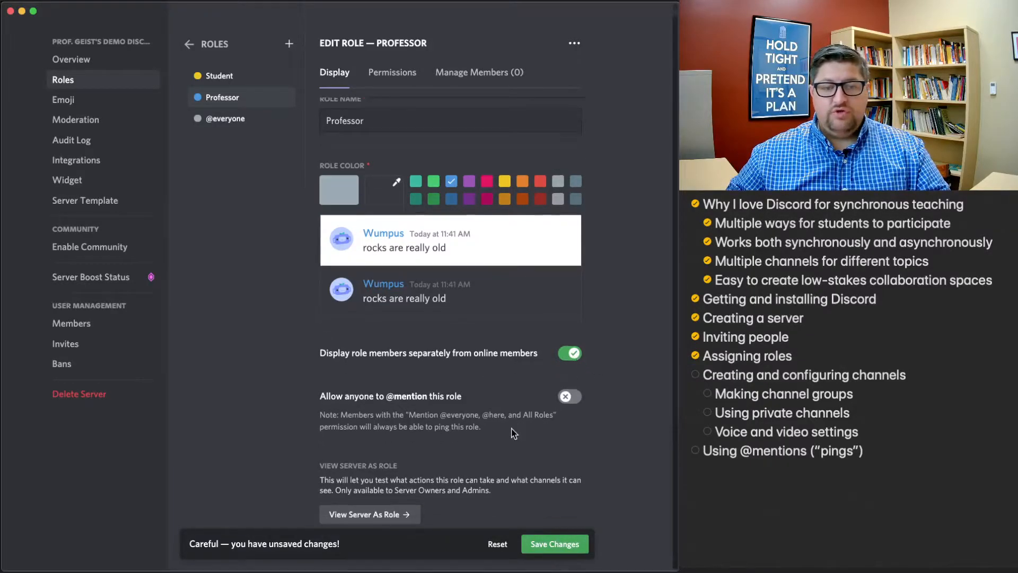
click(565, 546)
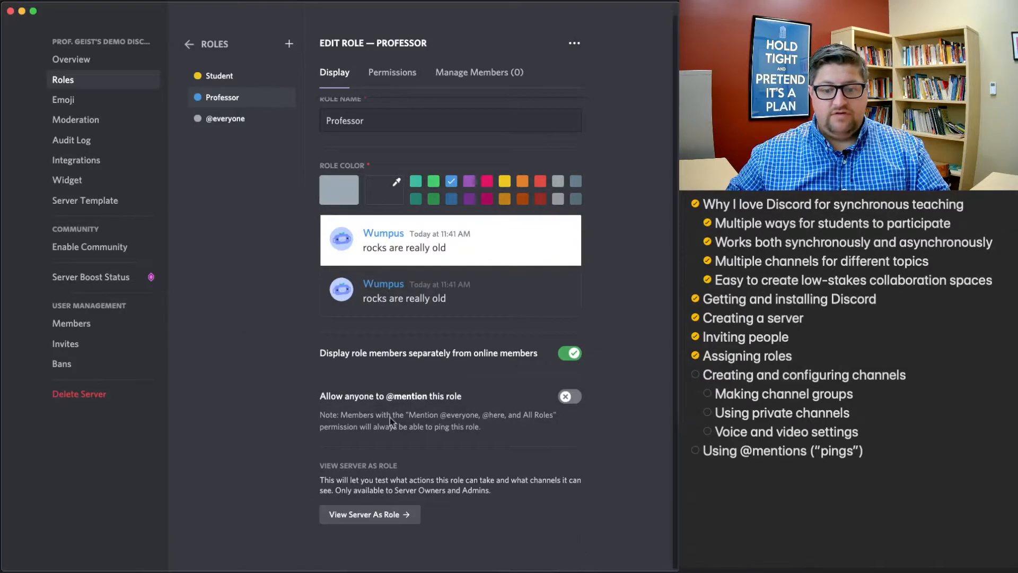
key(Escape)
- Show the general channel's member list and set the server owner's nickname to the professor's title and surname
click(497, 39)
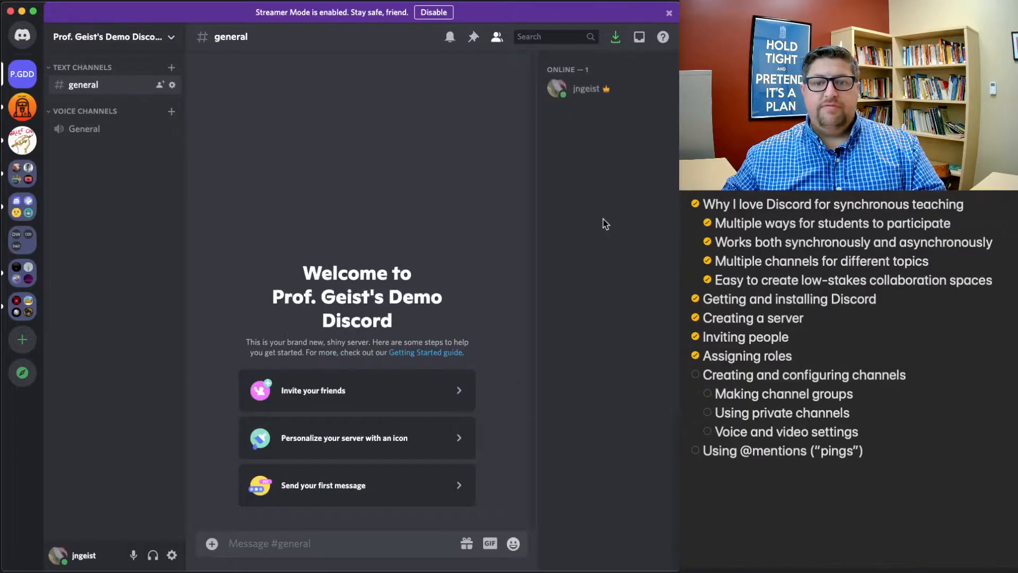
right_click(588, 94)
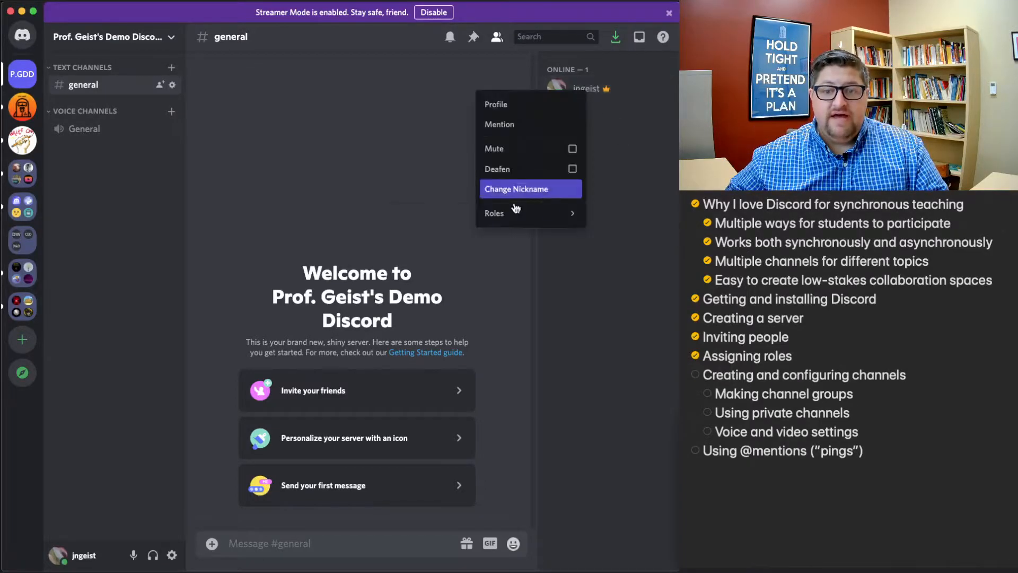
click(494, 192)
text(Prof. Geist)
key(Return)
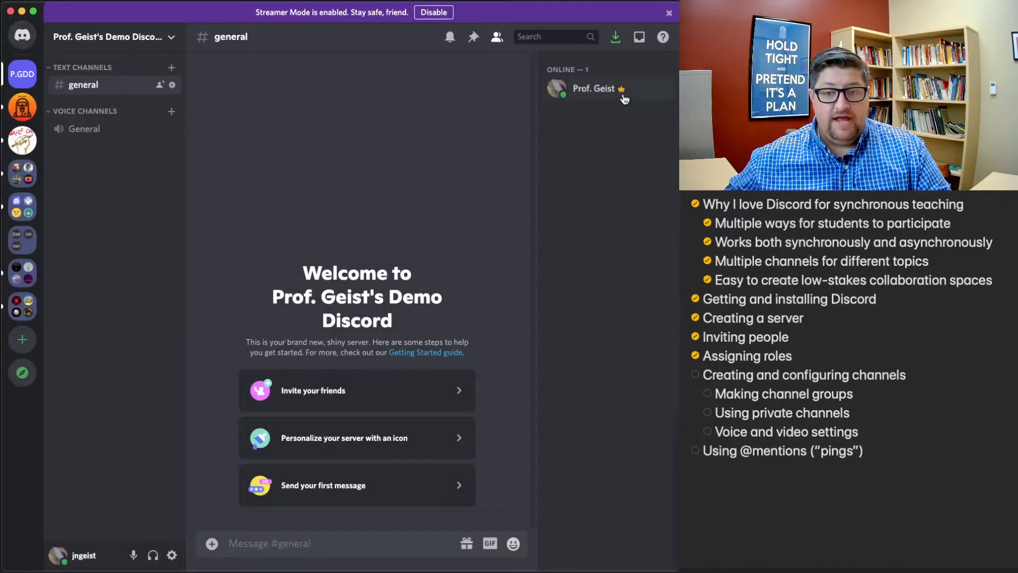
- Assign the Professor role to the server owner in the member list
right_click(588, 92)
mouse_move(554, 216)
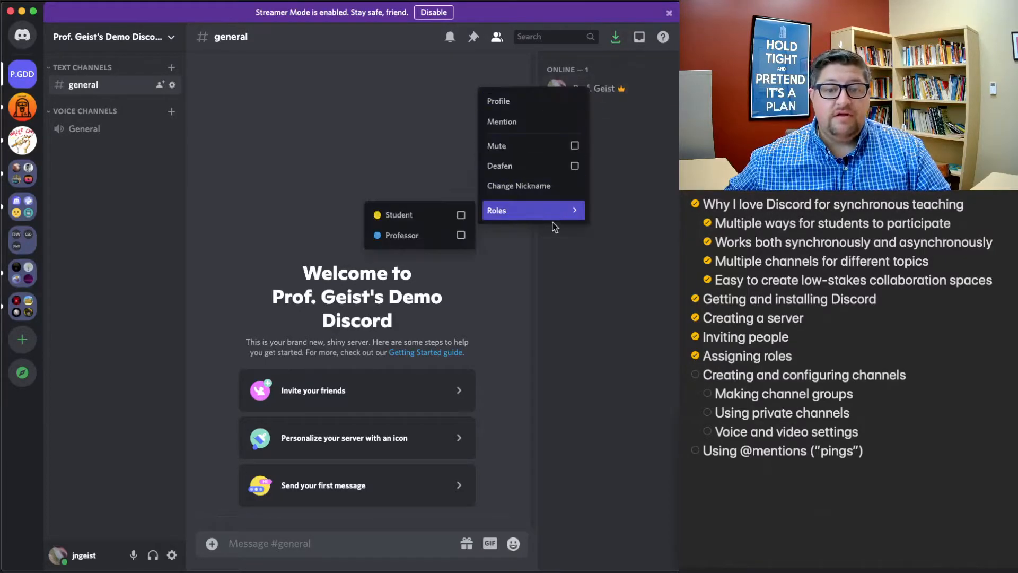
click(461, 237)
click(632, 296)
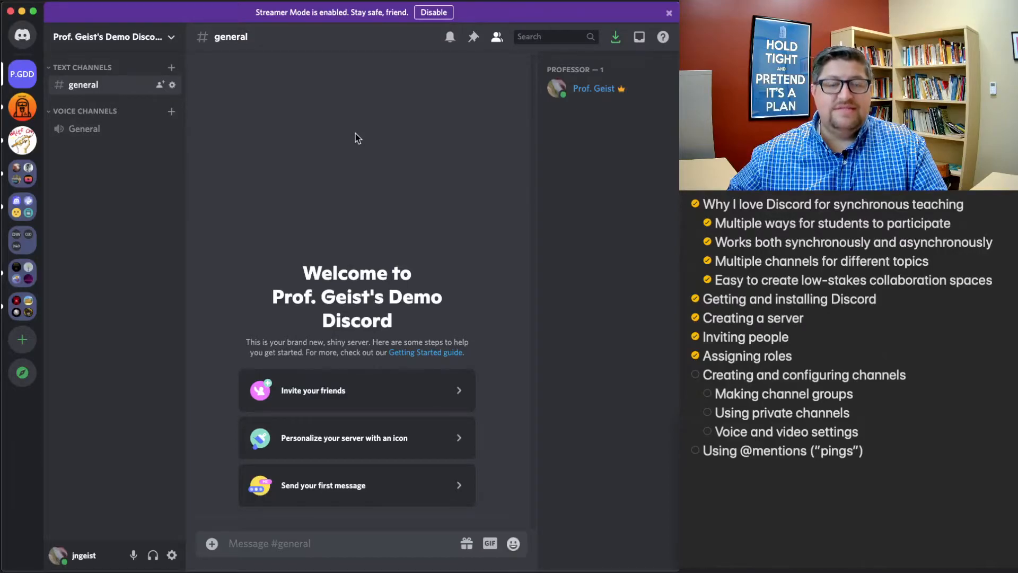
- View the English class server's channel layout, and rename the demo server's Text Channels category as Course Information
click(22, 106)
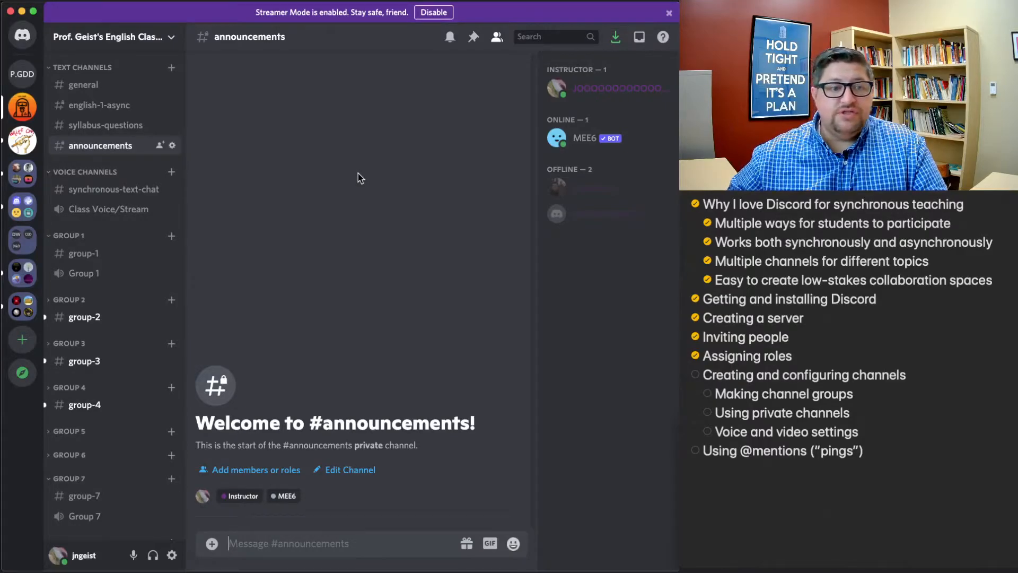
click(22, 74)
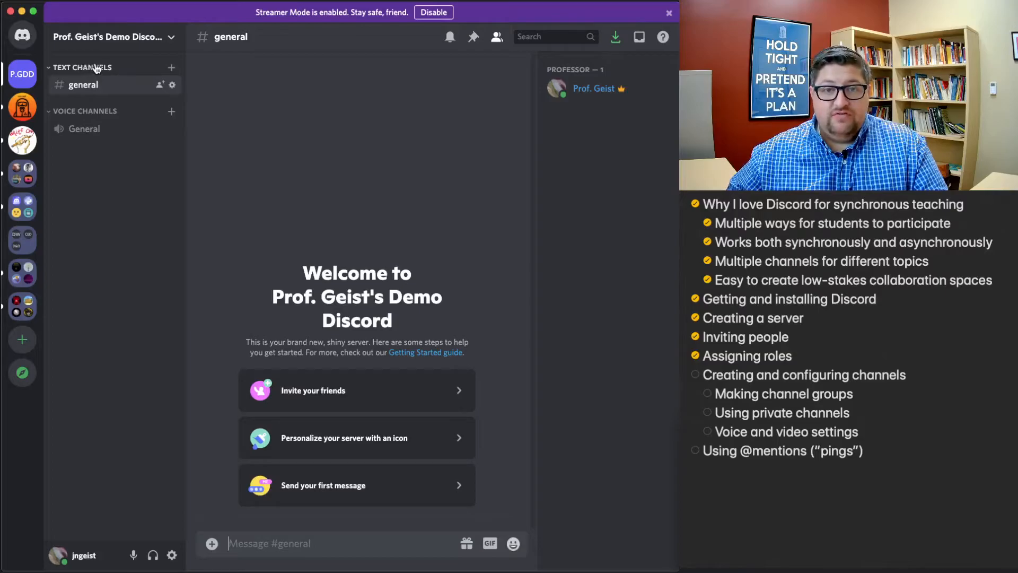
right_click(96, 69)
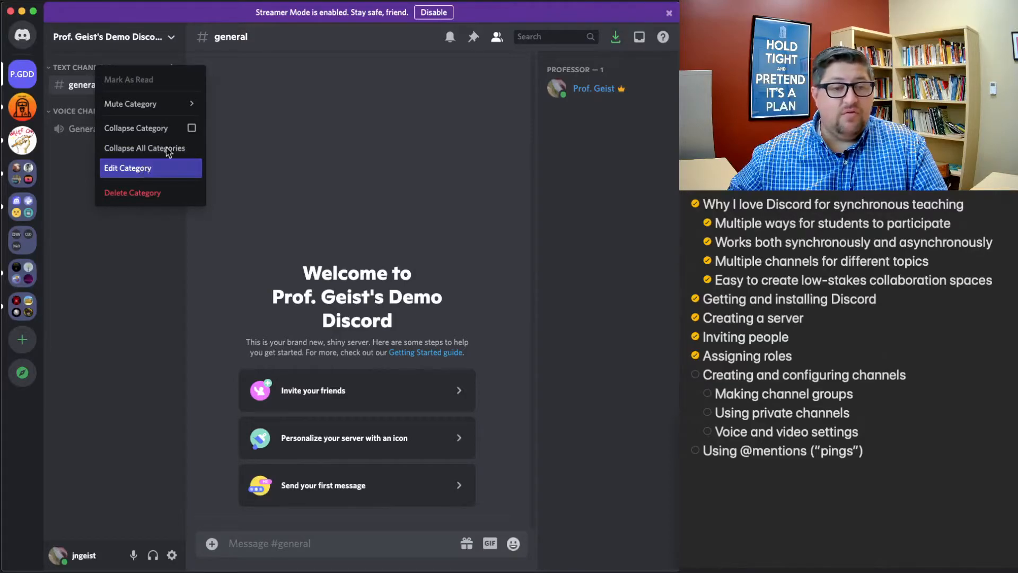
click(143, 169)
key(super+a)
text(C)
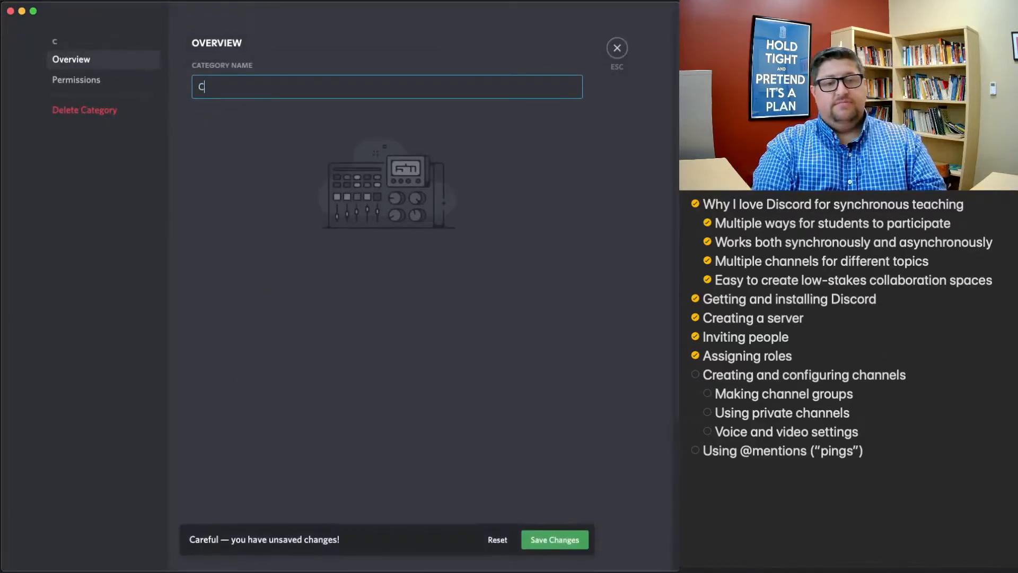
text(ourse Information)
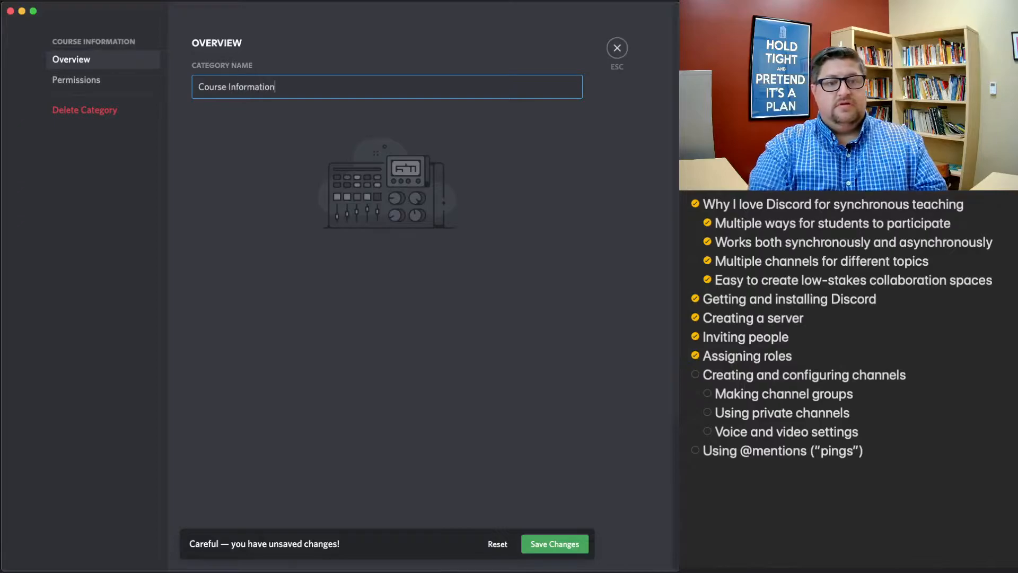
click(582, 541)
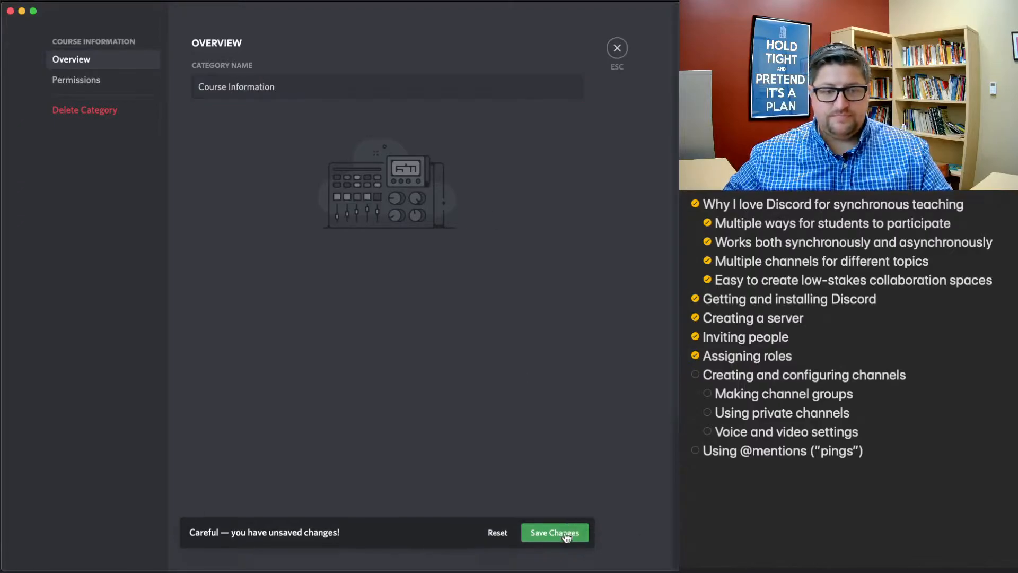
click(617, 48)
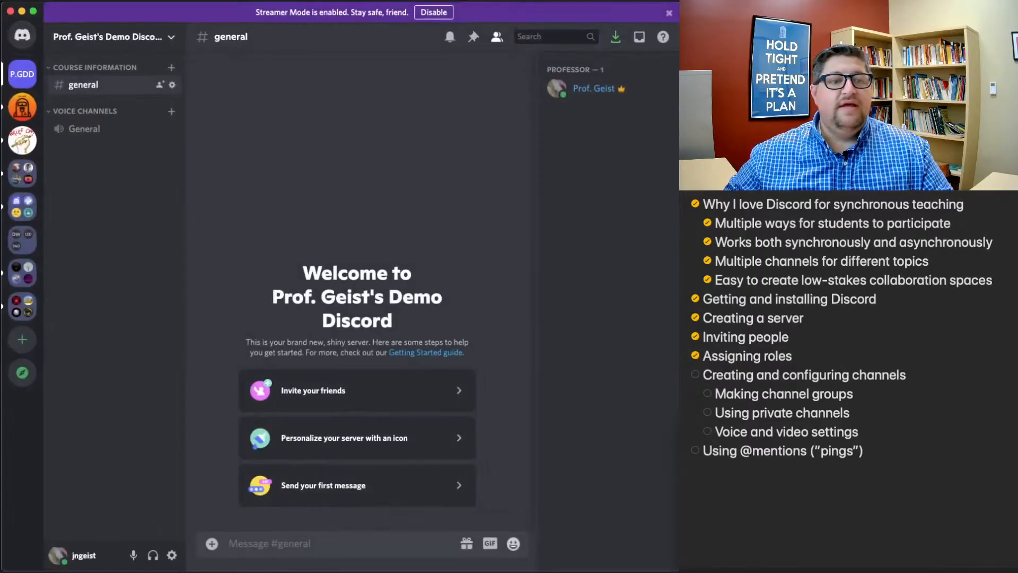
- Rename the general text channel under Course Information as announcements
click(174, 86)
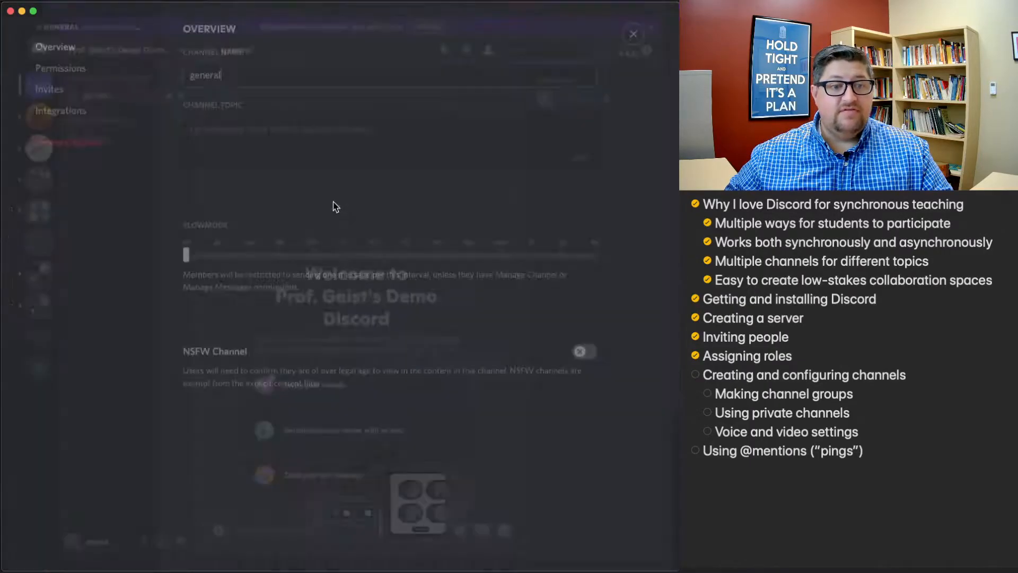
double_click(277, 86)
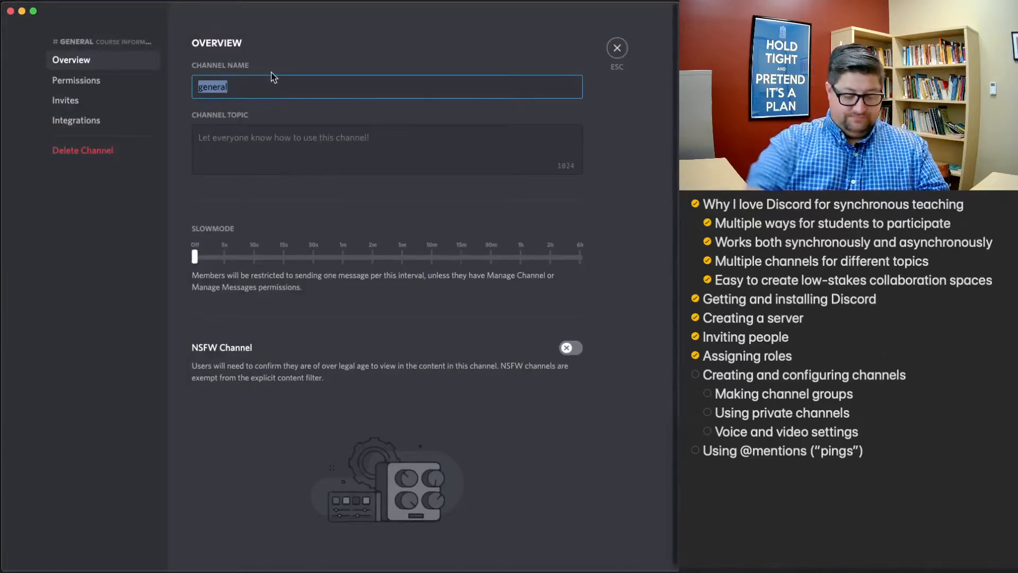
text(announce)
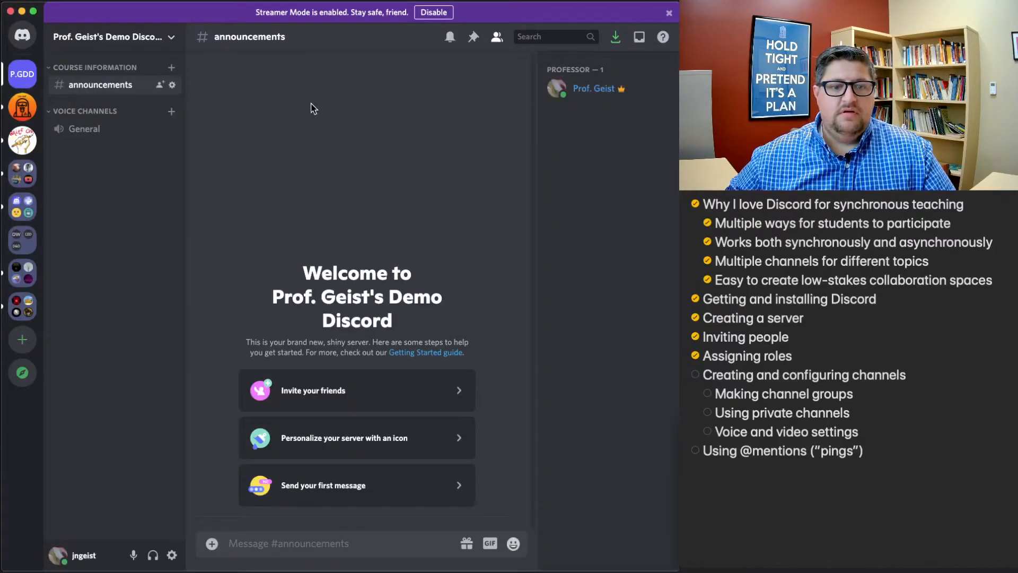
- Create a text channel named important-dates in the Course Information category
click(172, 69)
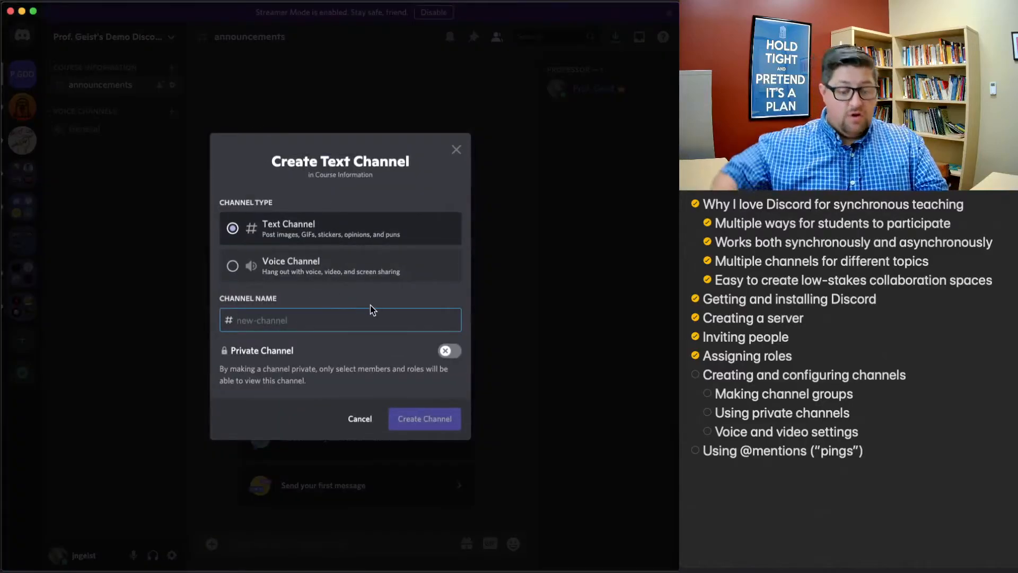
text(important-dates)
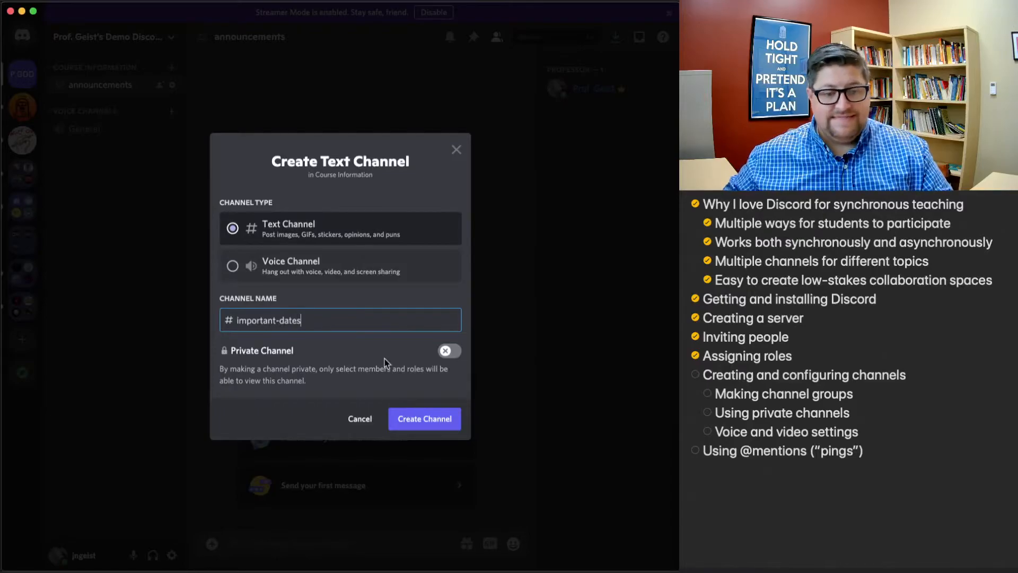
click(464, 422)
click(437, 417)
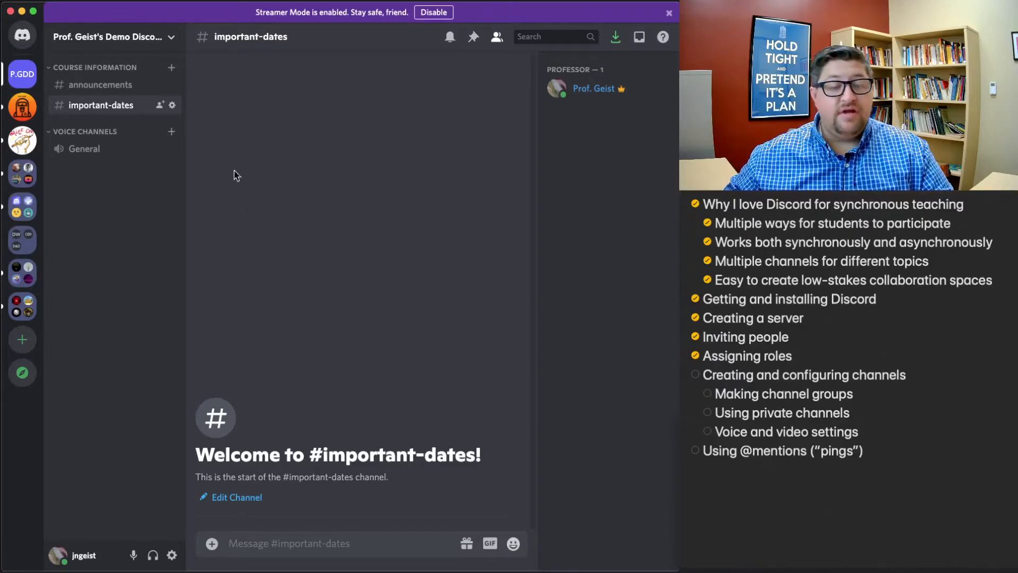
- Add a public text channel named syllabus-questions to the Course Information category
click(171, 69)
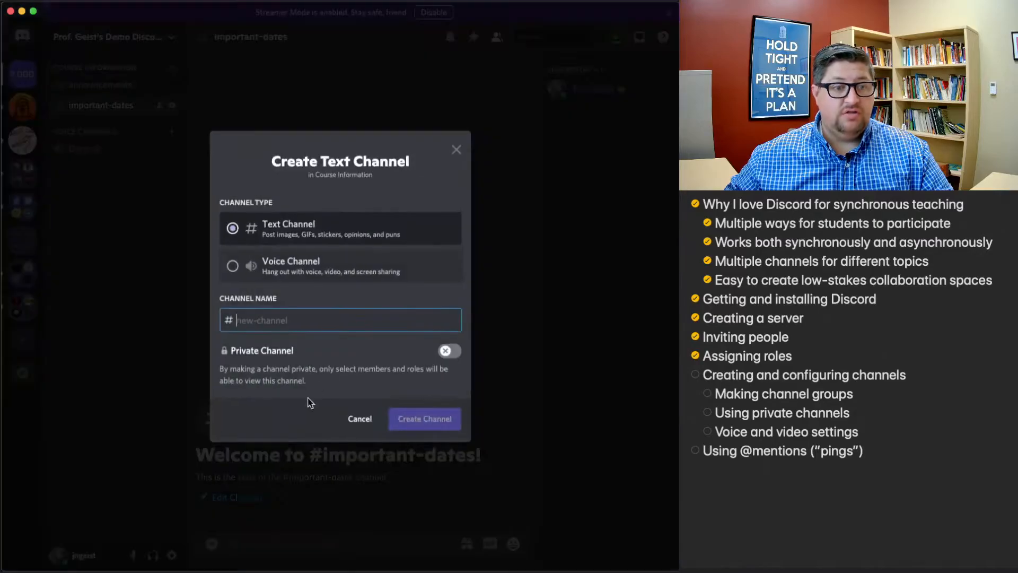
text(syllabus-questions)
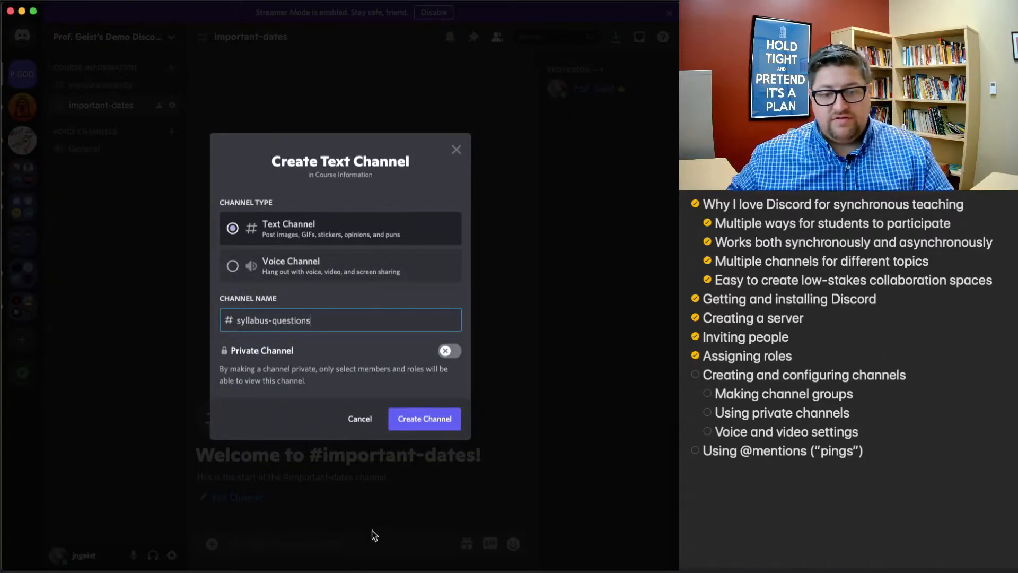
click(412, 418)
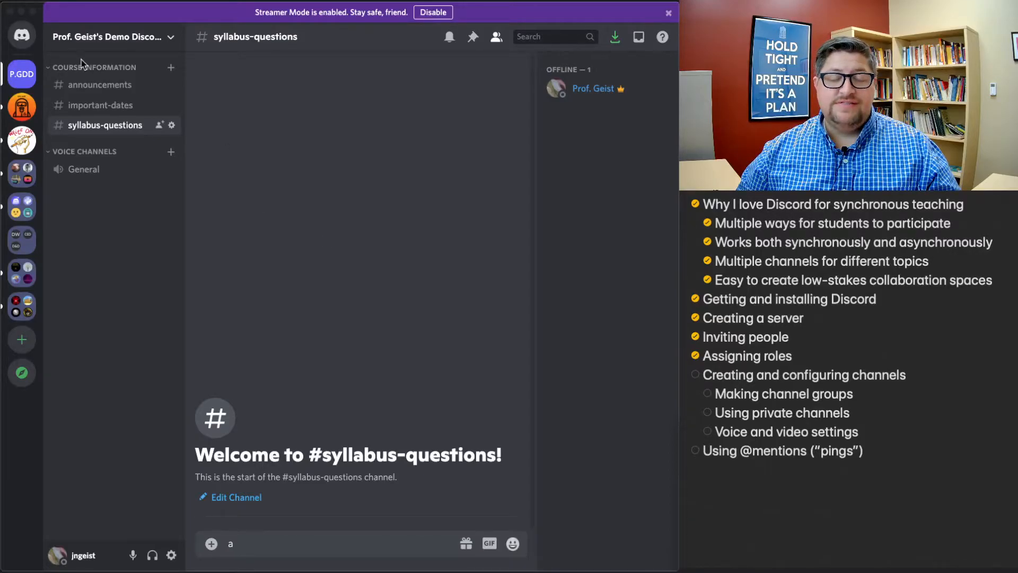
right_click(91, 71)
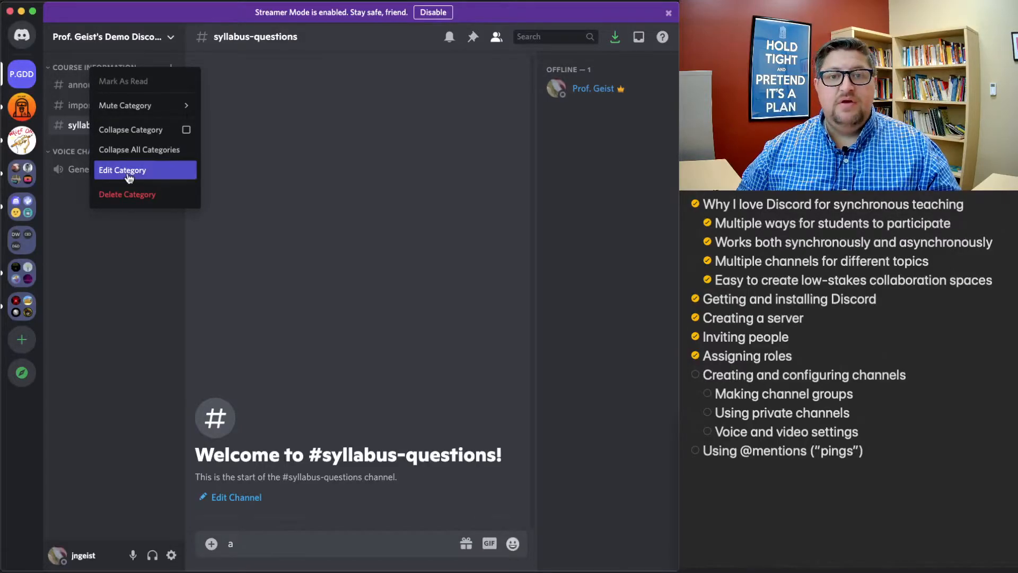
click(412, 173)
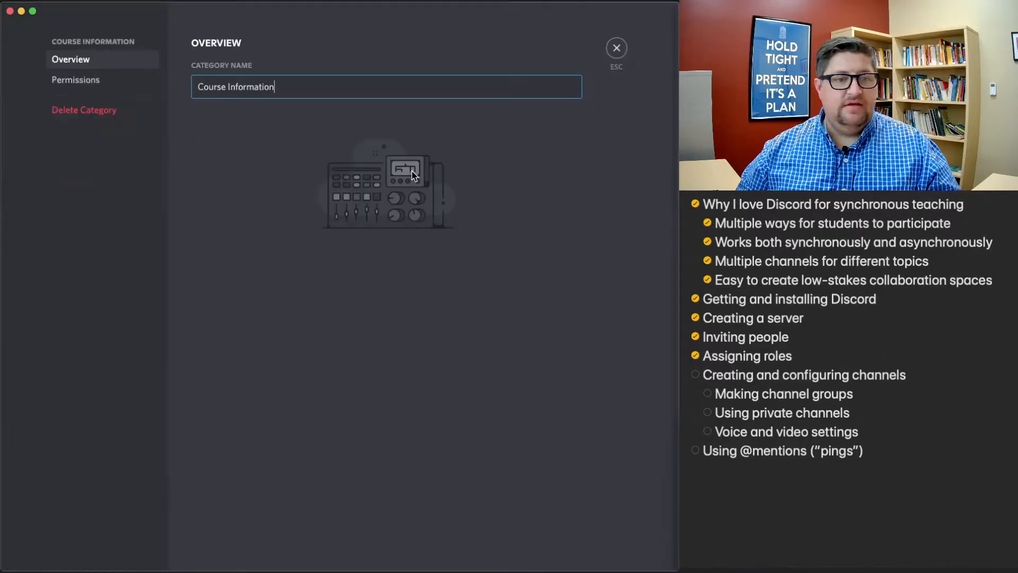
click(64, 84)
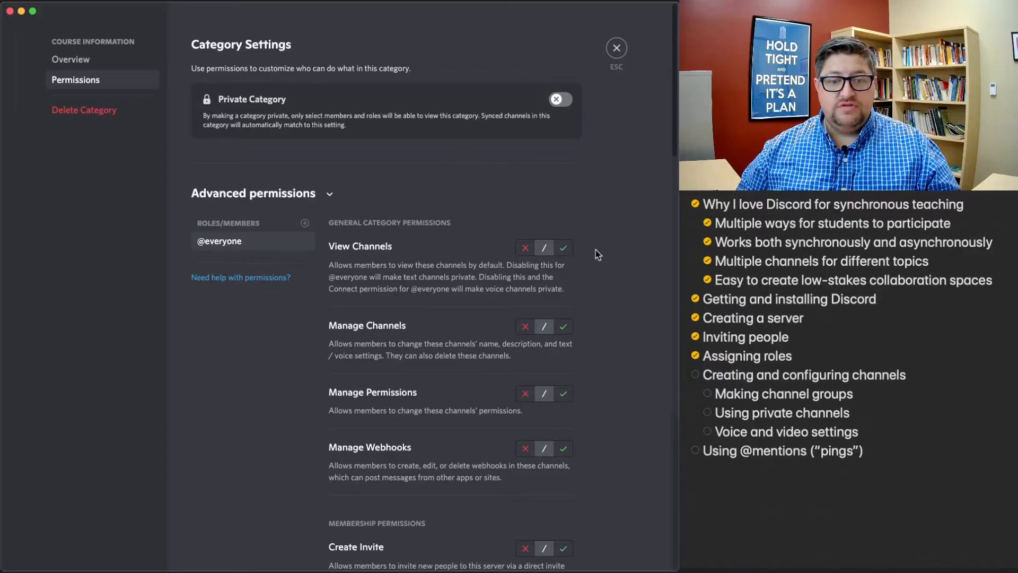
click(531, 331)
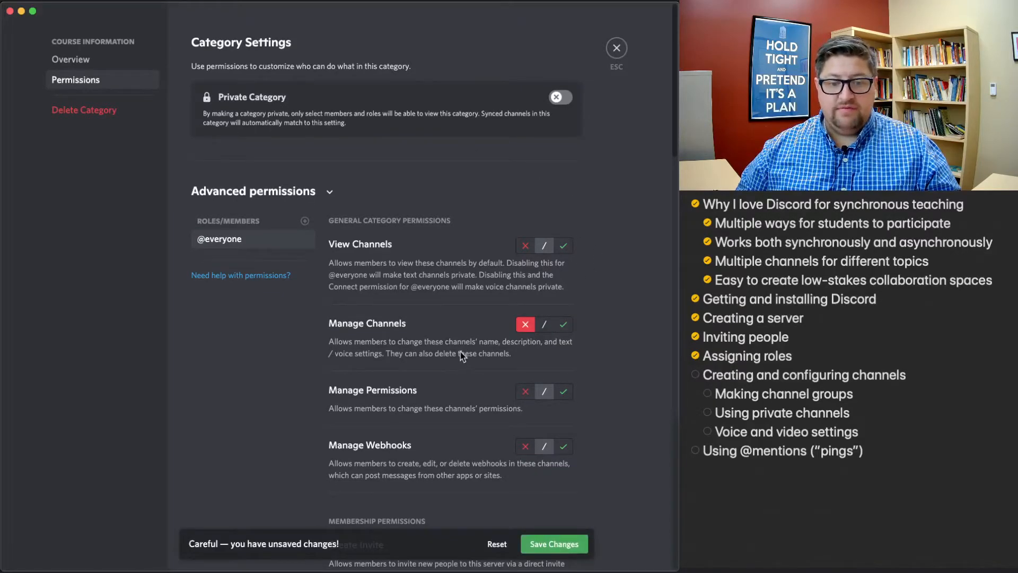
scroll(522, 375, down, 5)
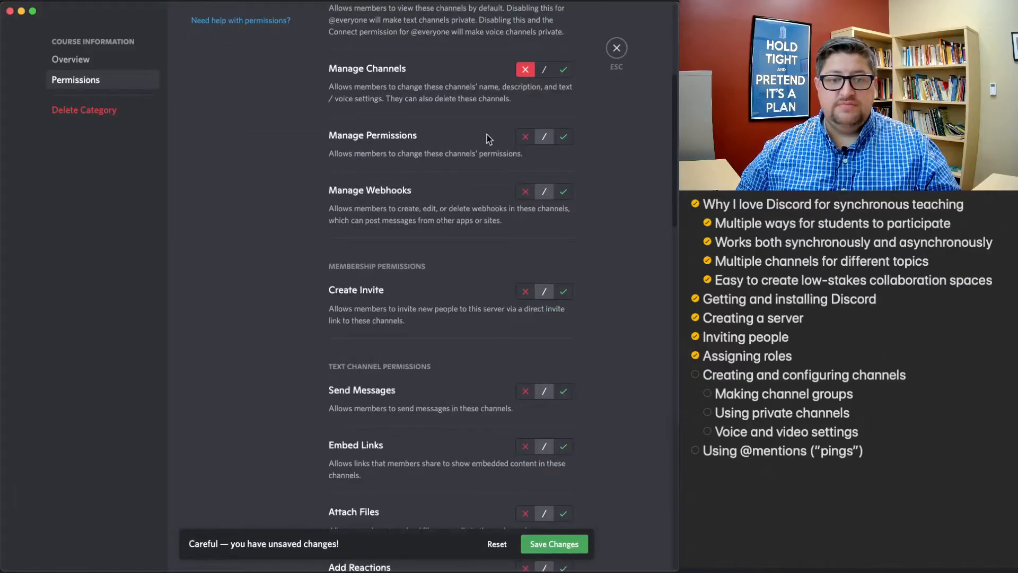
scroll(523, 314, down, 1)
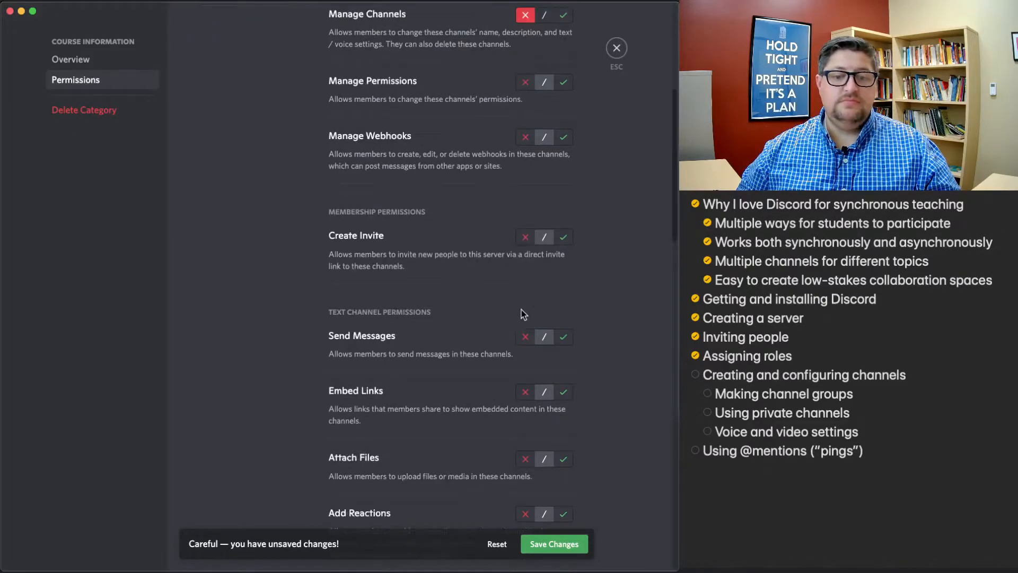
click(526, 341)
click(525, 394)
click(524, 460)
scroll(523, 464, down, 5)
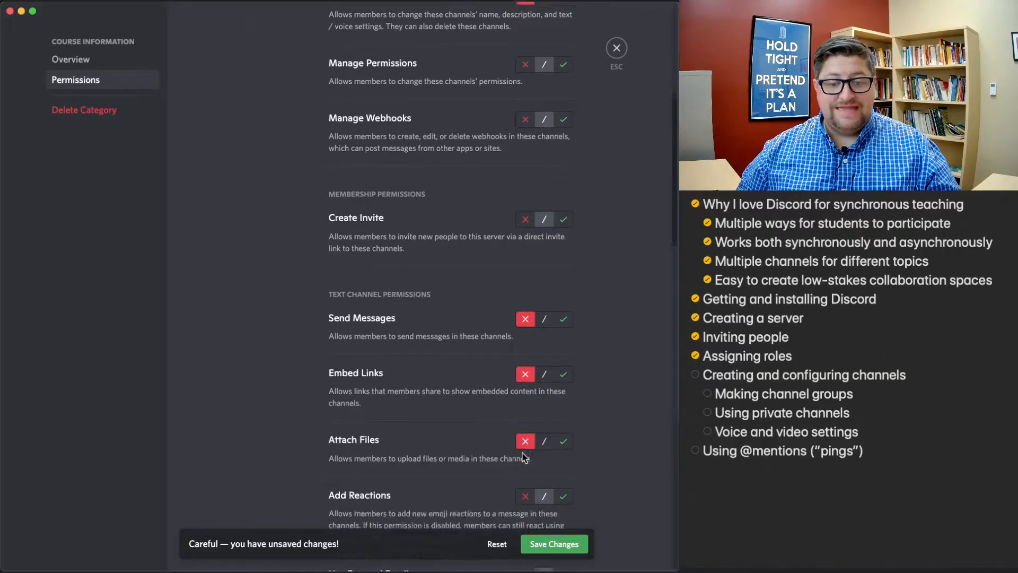
click(524, 244)
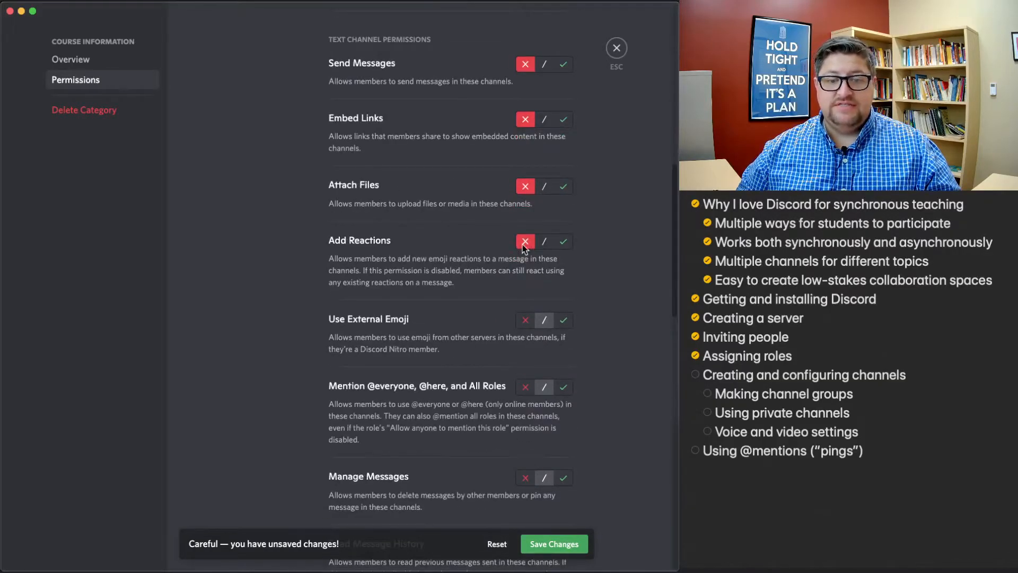
click(524, 325)
click(526, 392)
click(526, 479)
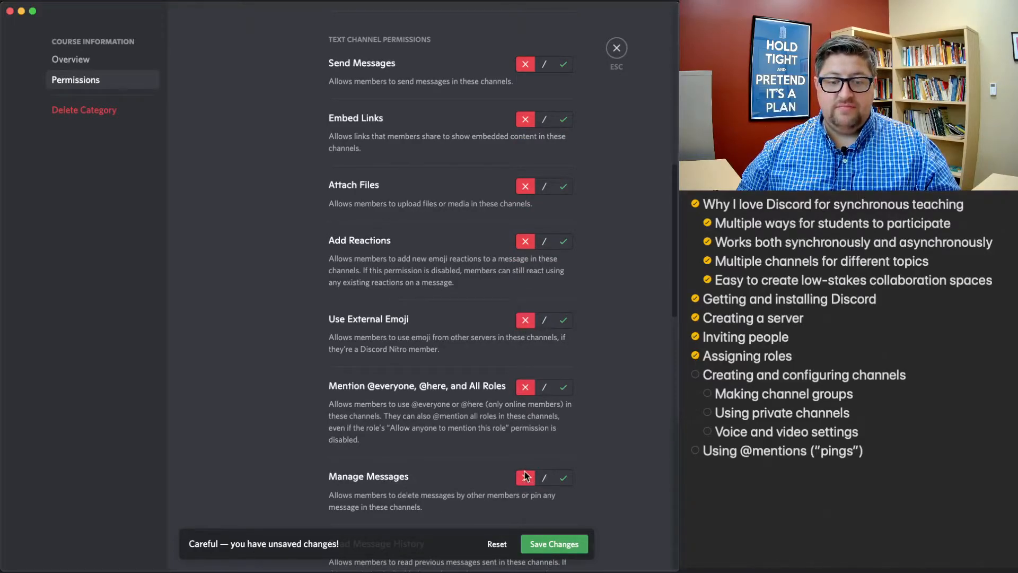
scroll(525, 475, down, 3)
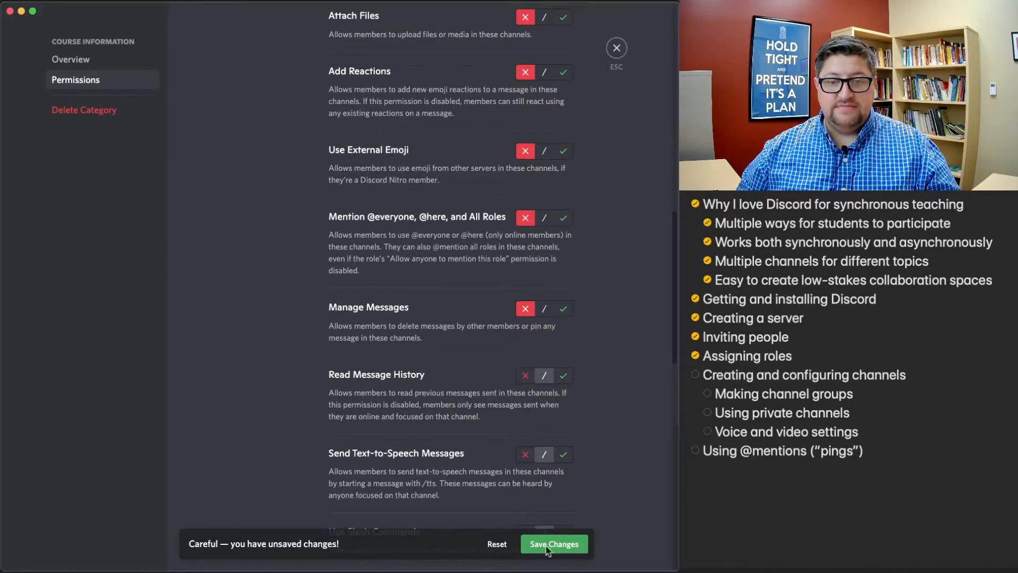
click(563, 551)
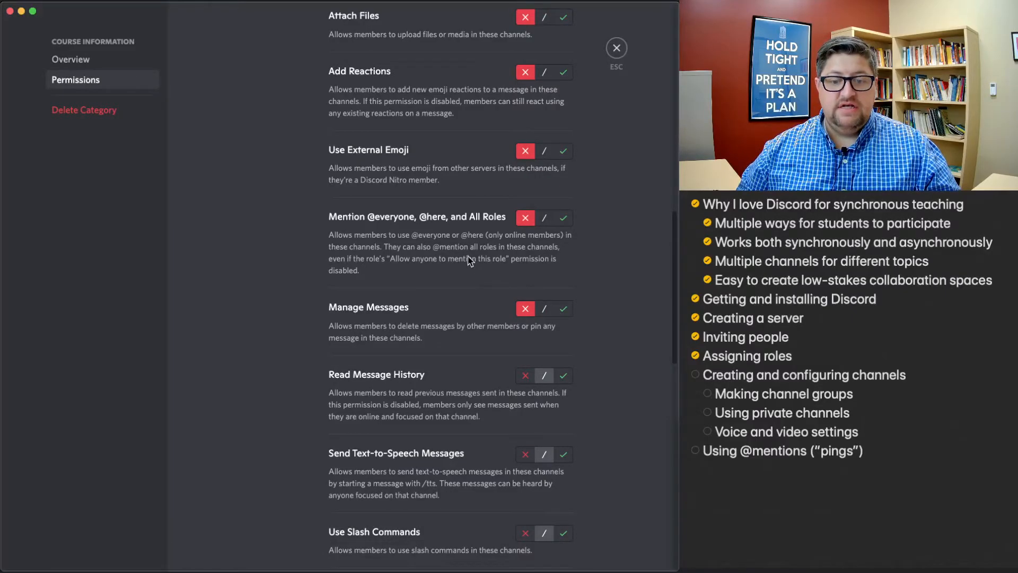
- Leave the category settings and preview the server as the Student role from the server's role settings
scroll(468, 260, up, 15)
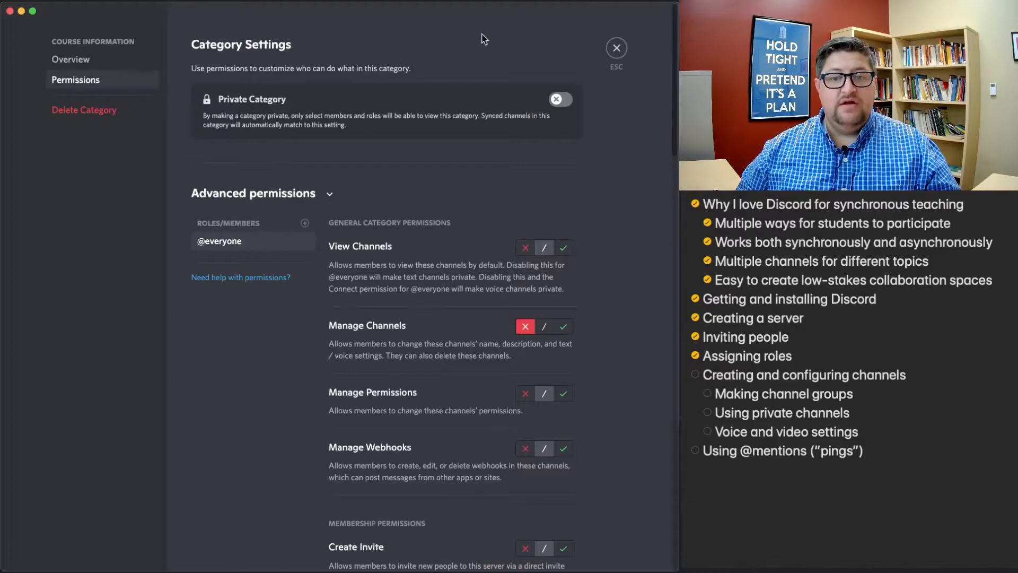
click(617, 48)
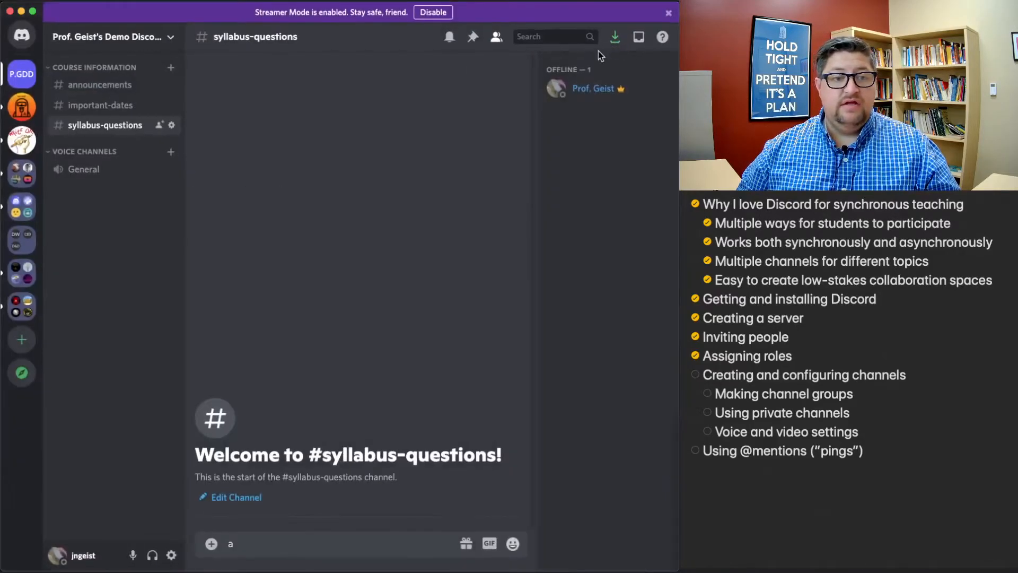
click(141, 94)
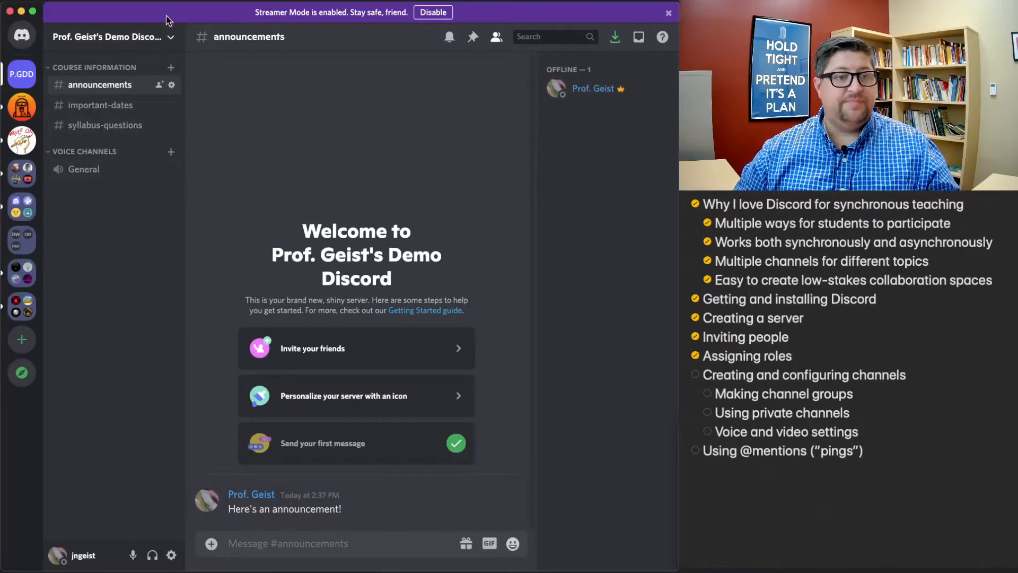
click(171, 39)
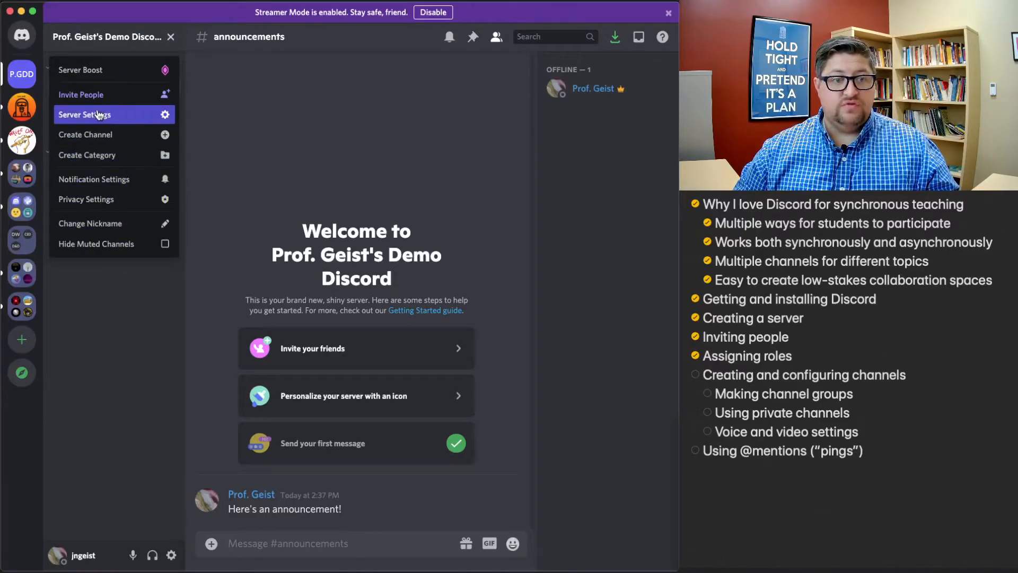
click(171, 37)
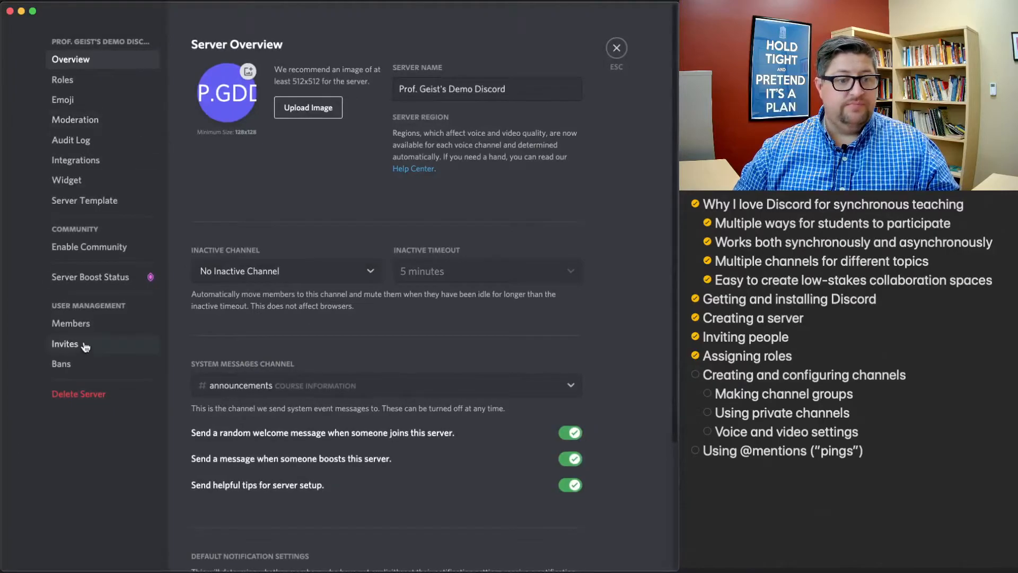
click(79, 81)
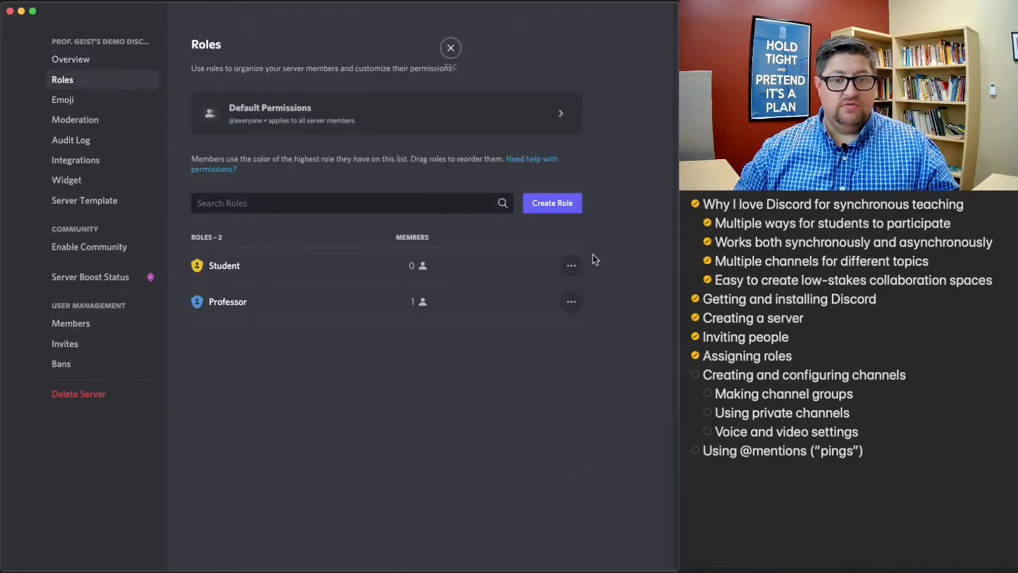
click(572, 267)
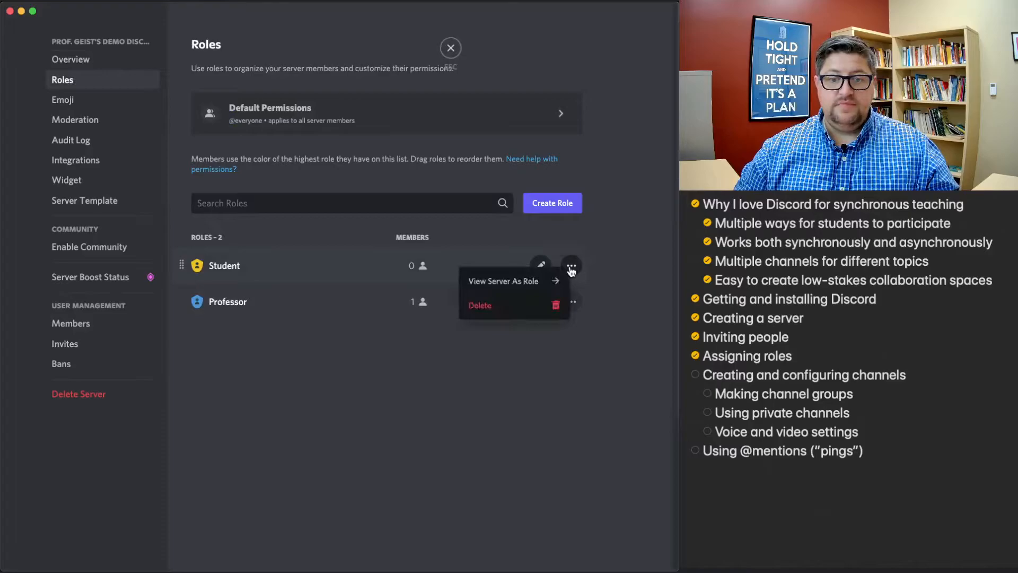
click(535, 281)
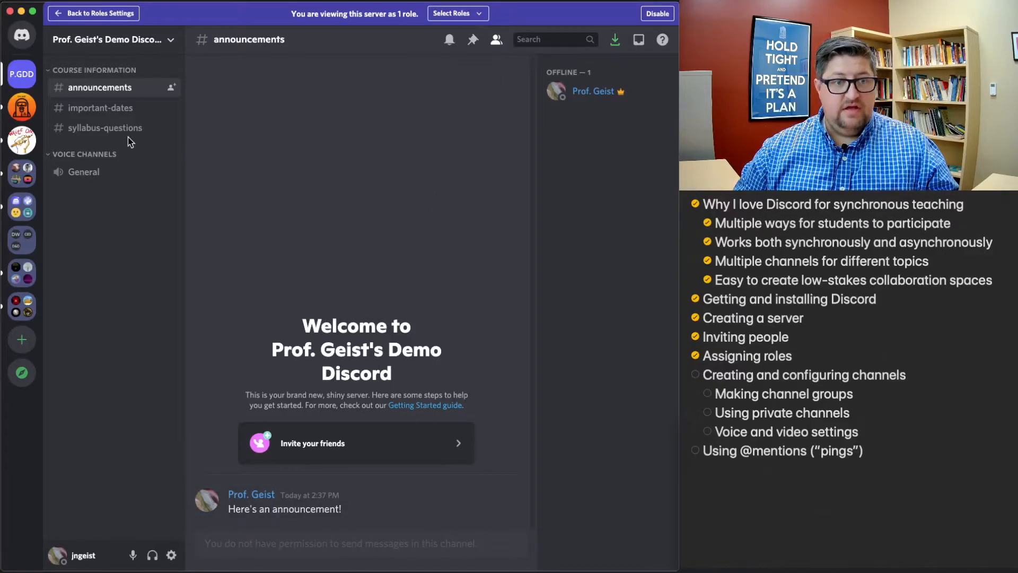
- Check posting access in important-dates, announcements and syllabus-questions as a Student, and end the role preview
click(126, 115)
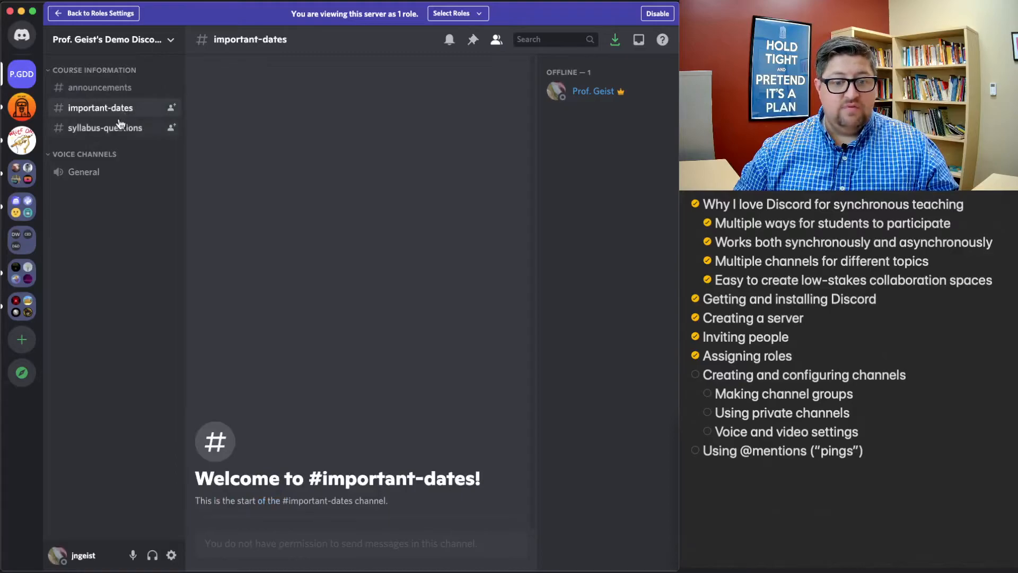
click(113, 93)
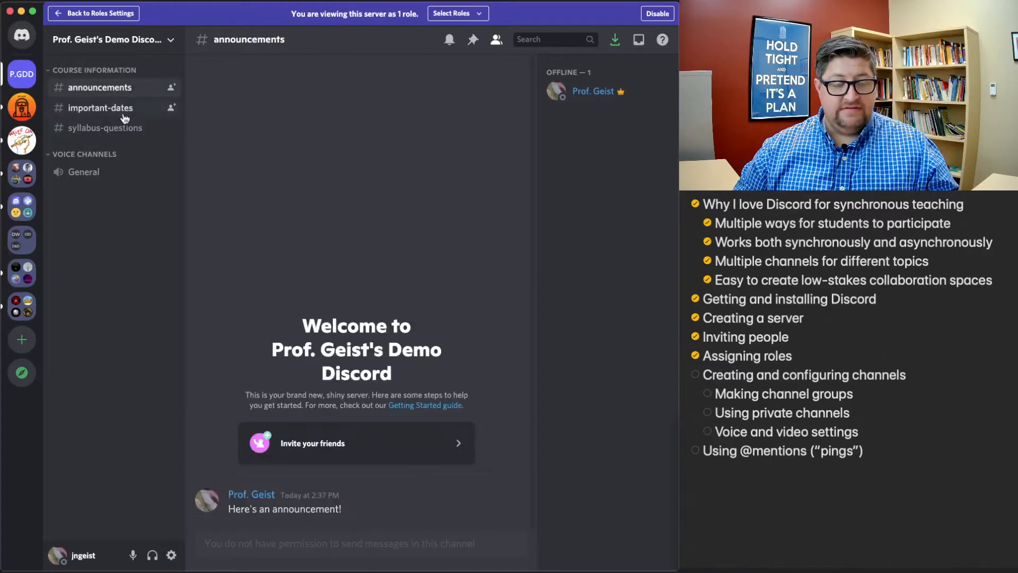
click(123, 132)
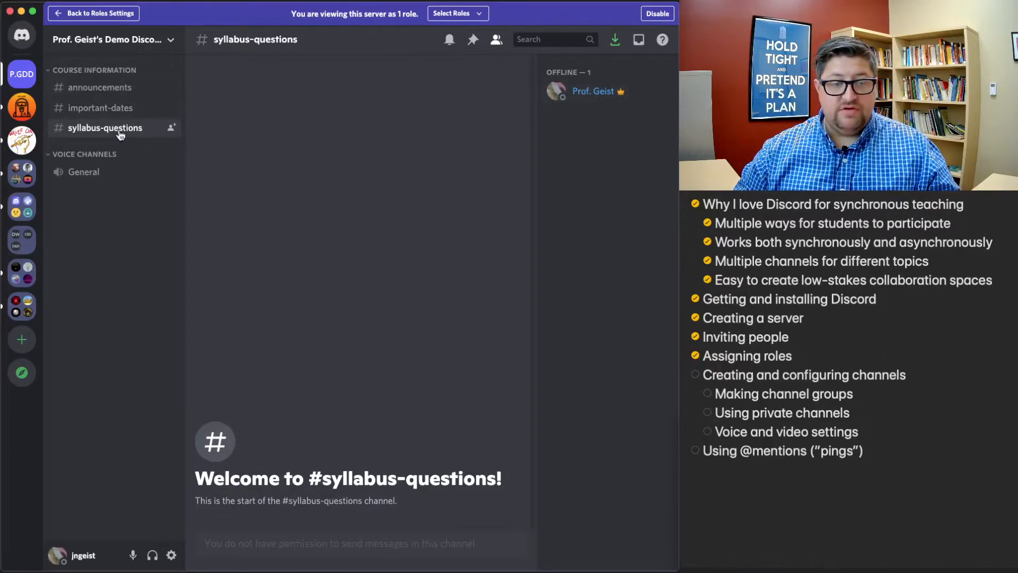
click(657, 14)
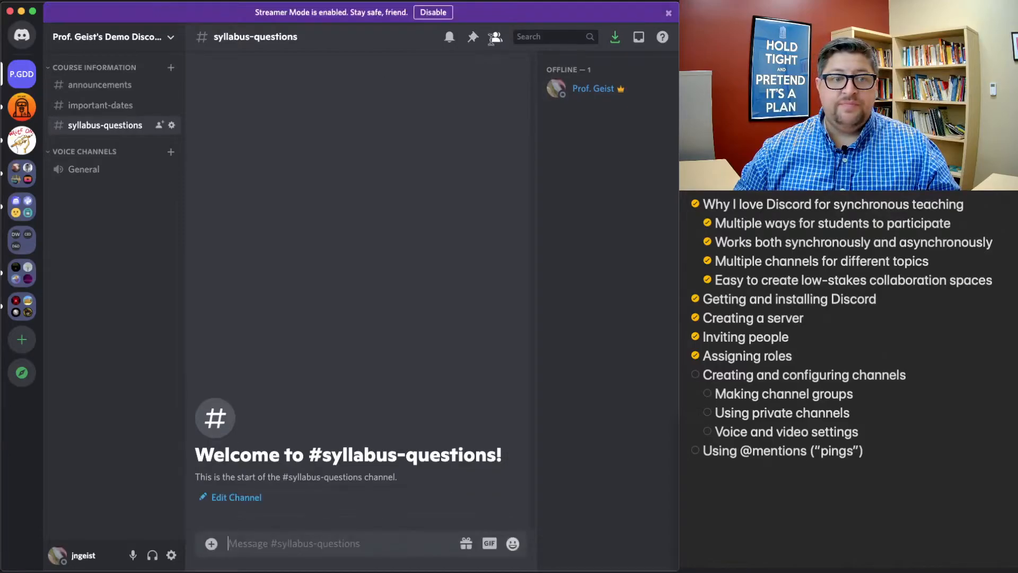
click(174, 126)
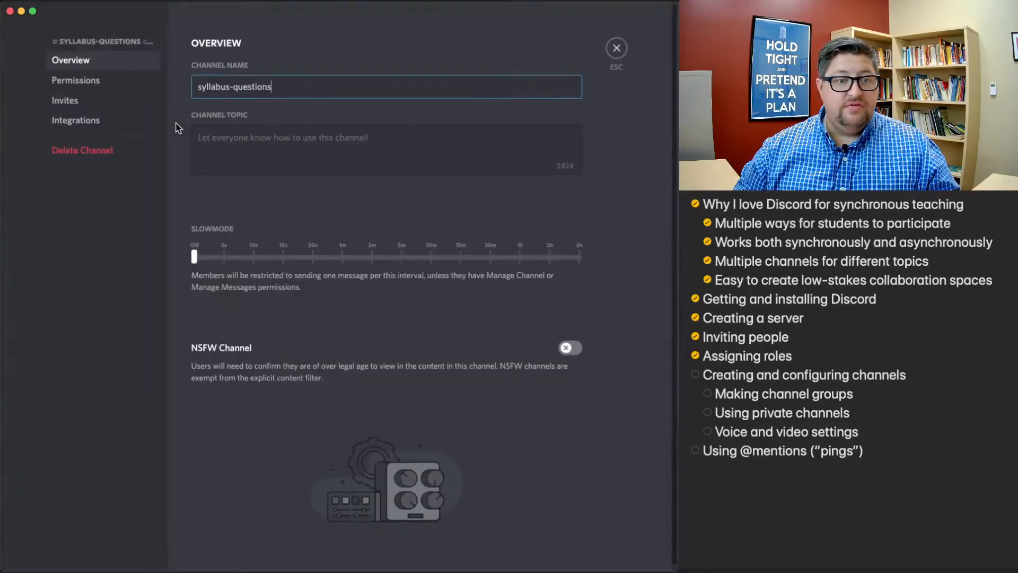
click(89, 83)
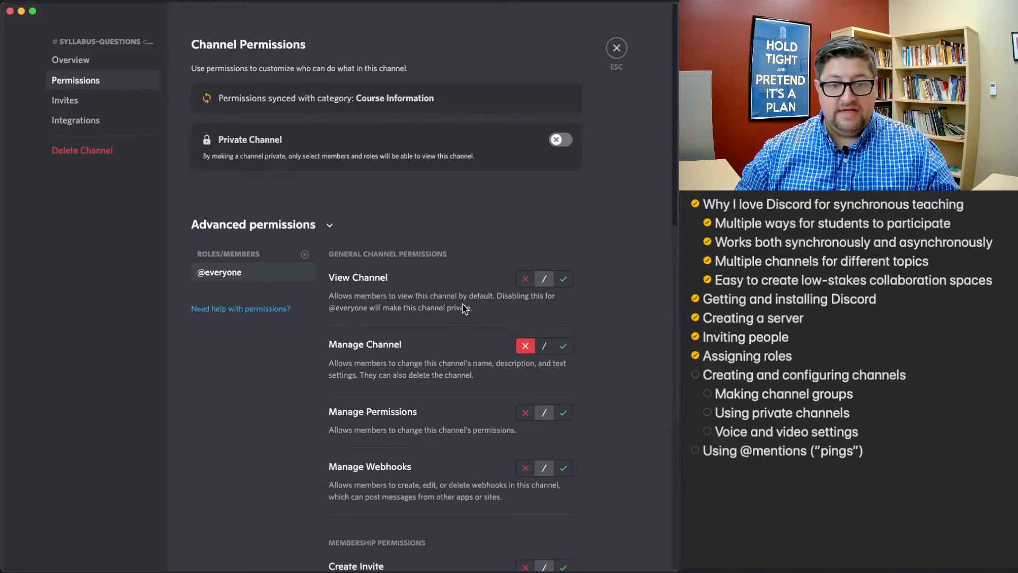
scroll(562, 272, down, 8)
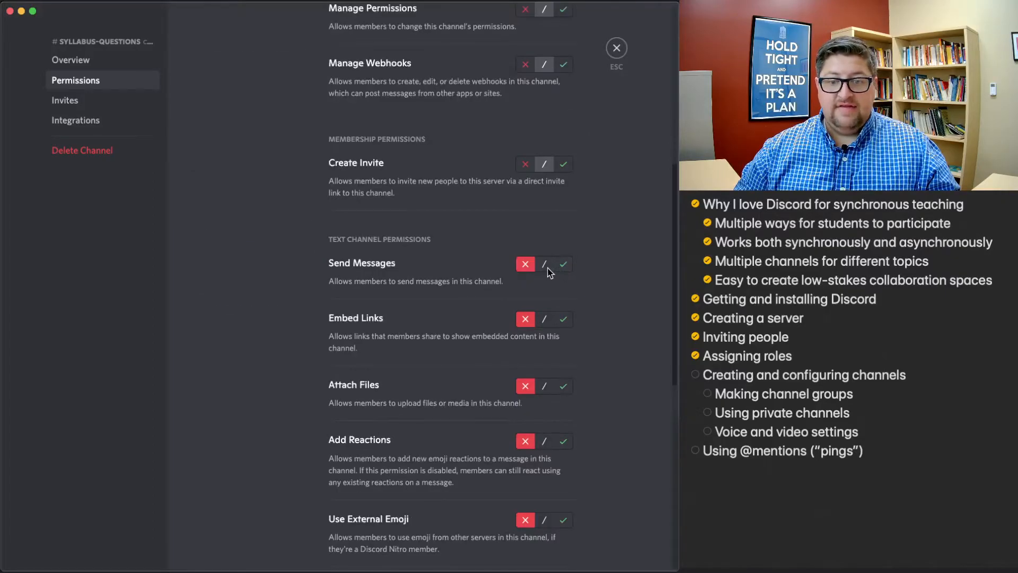
click(545, 267)
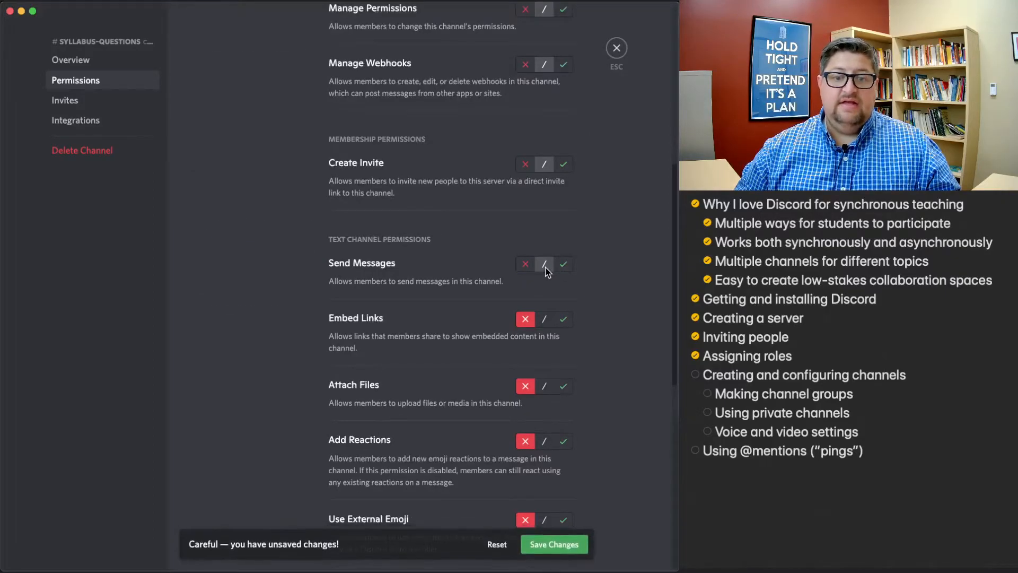
click(557, 546)
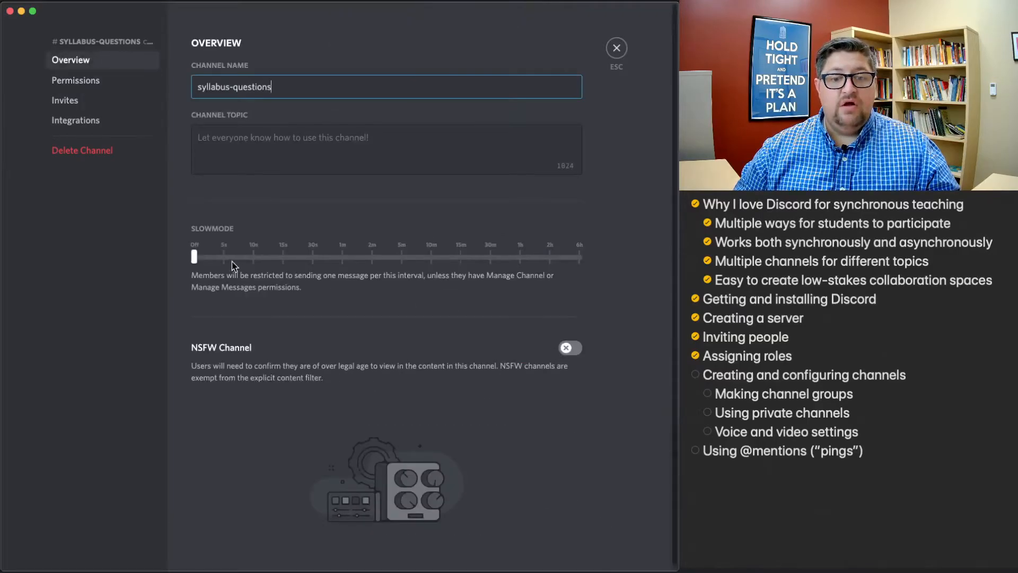
- Set the syllabus-questions channel's slowmode to 1 hour and save the change
drag(195, 258, 431, 257)
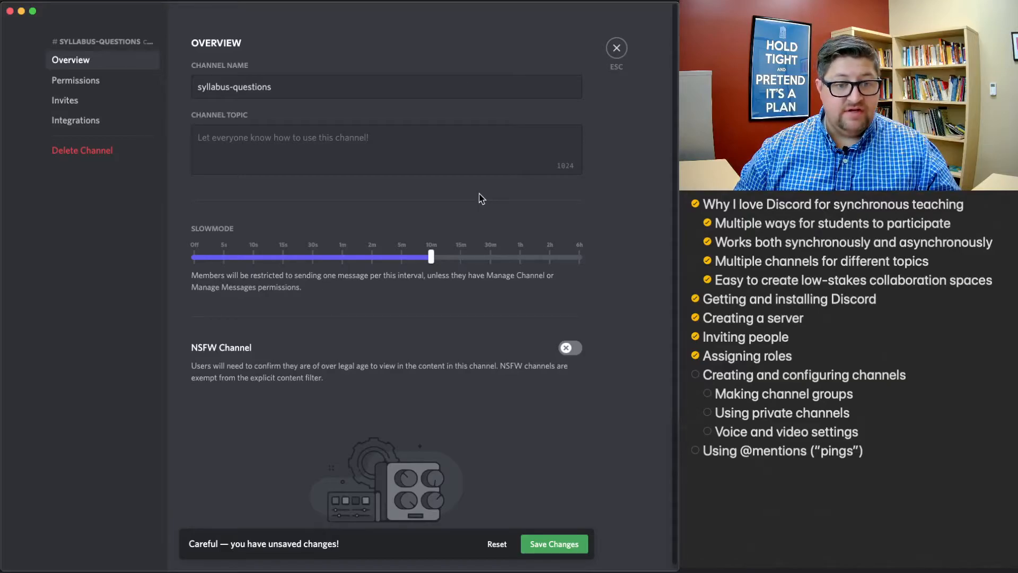
drag(431, 257, 530, 261)
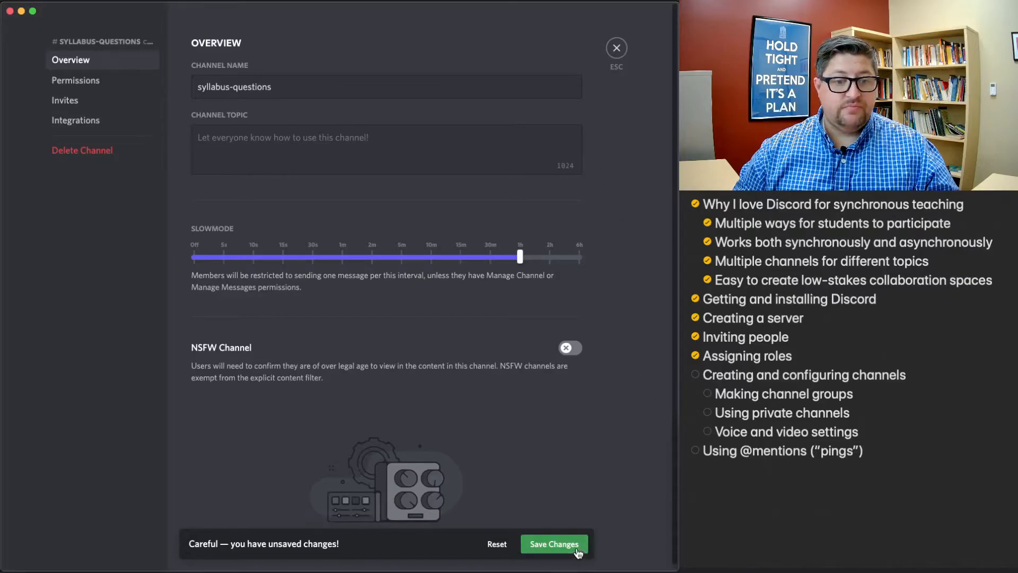
click(554, 544)
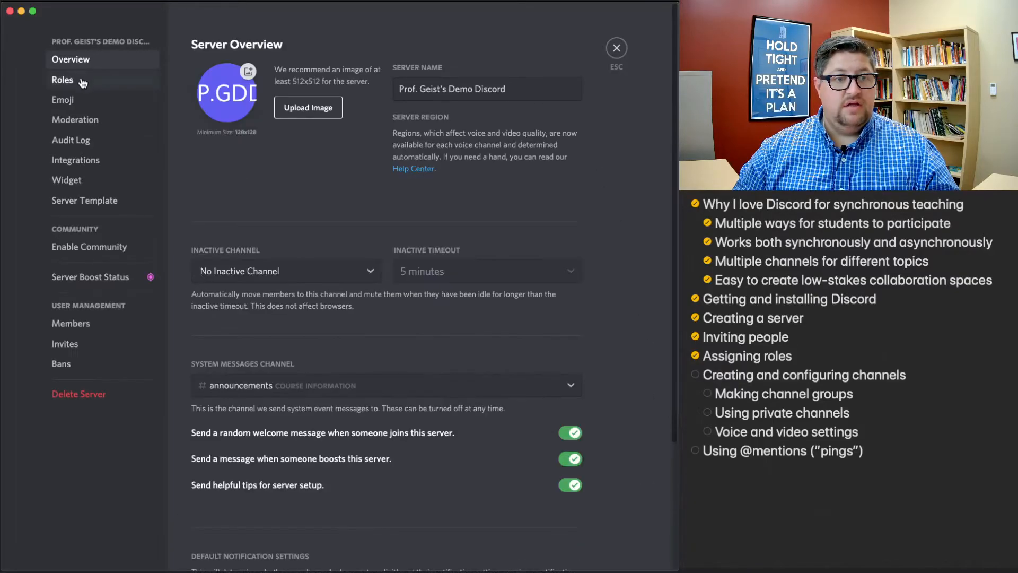
- Preview the server as the Student role again and check announcements, important-dates and syllabus-questions
click(571, 262)
click(548, 277)
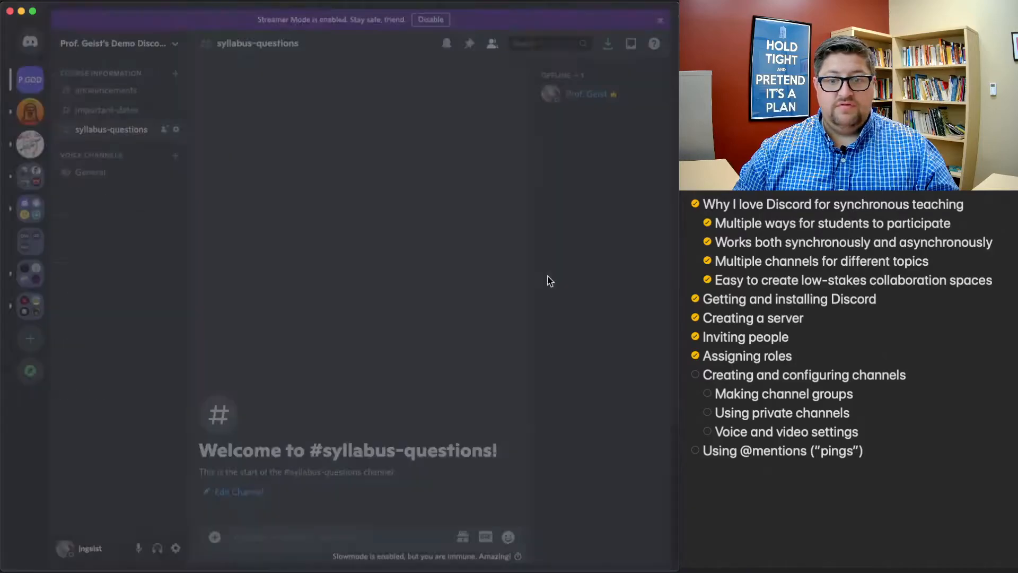
click(112, 89)
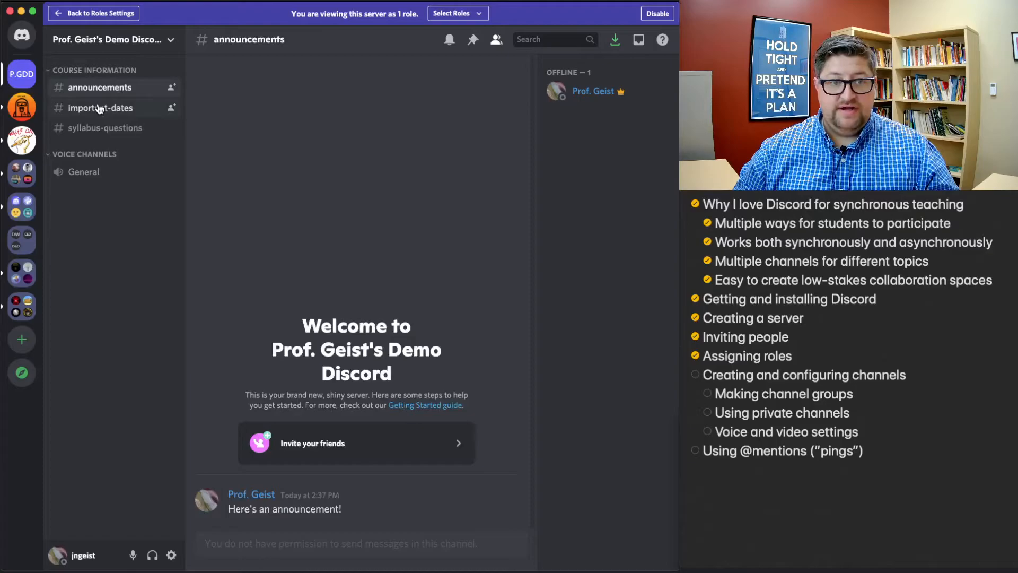
click(100, 109)
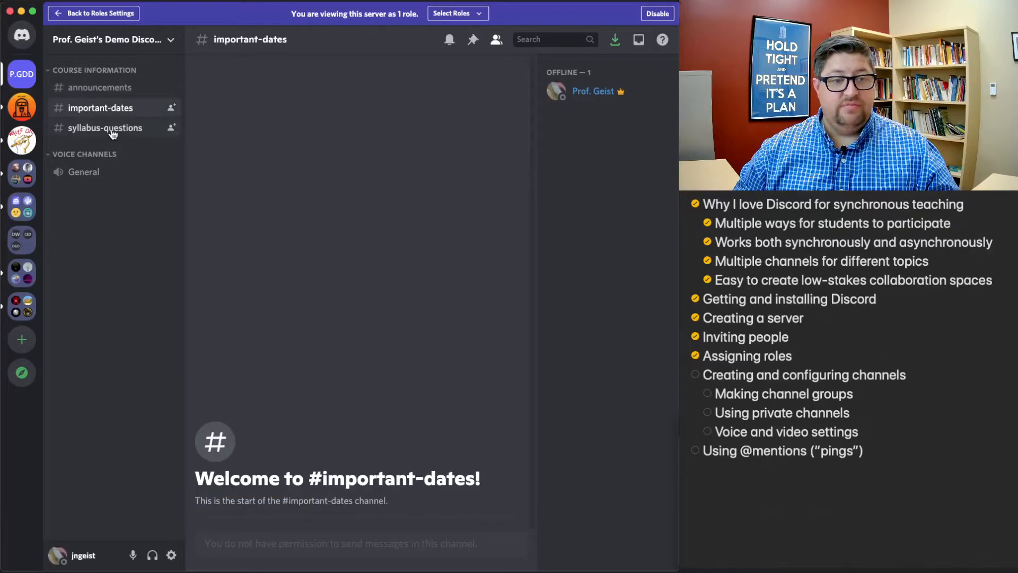
click(112, 130)
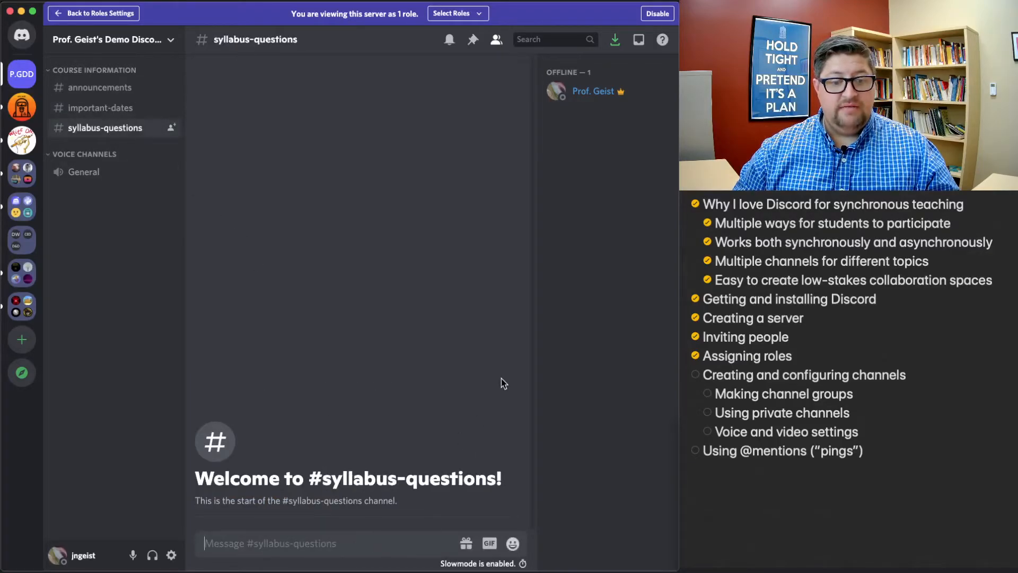
- Post "What's your late work policy?" in syllabus-questions while previewing as a Student, and end the role preview
text(tt)
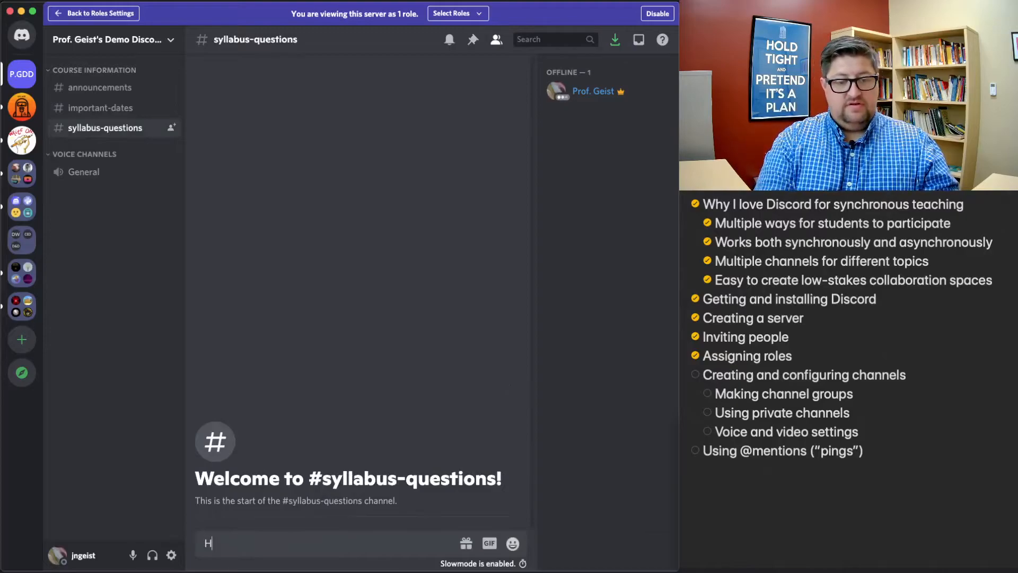
key(BackSpace)
key(BackSpace)
text(Wh)
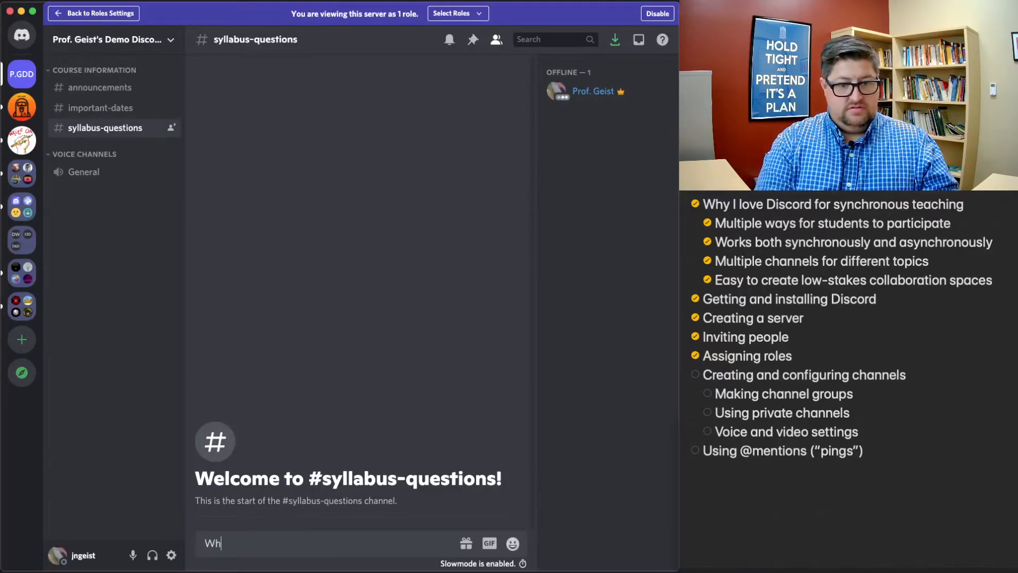
text(at's your late work policy?)
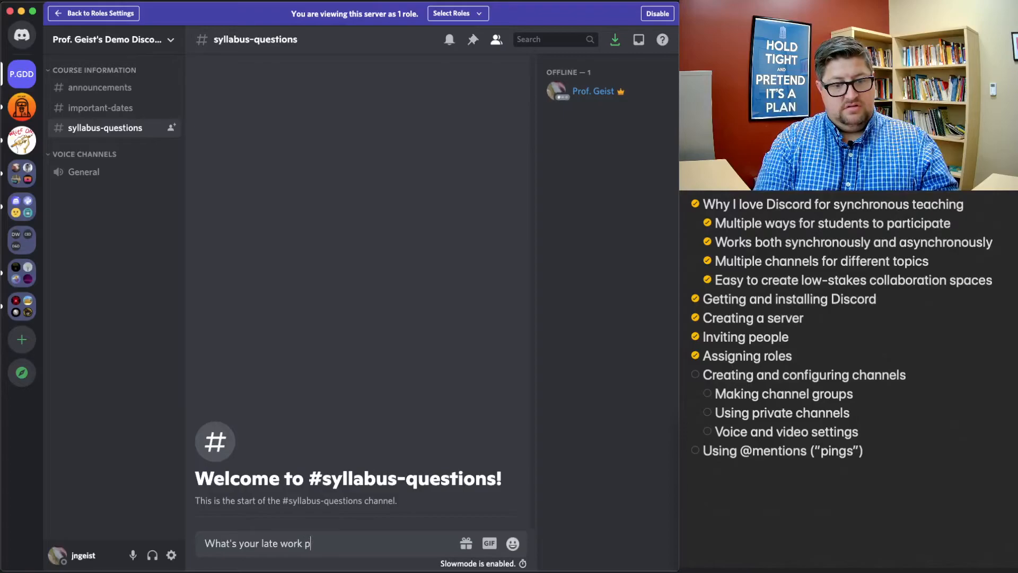
key(Return)
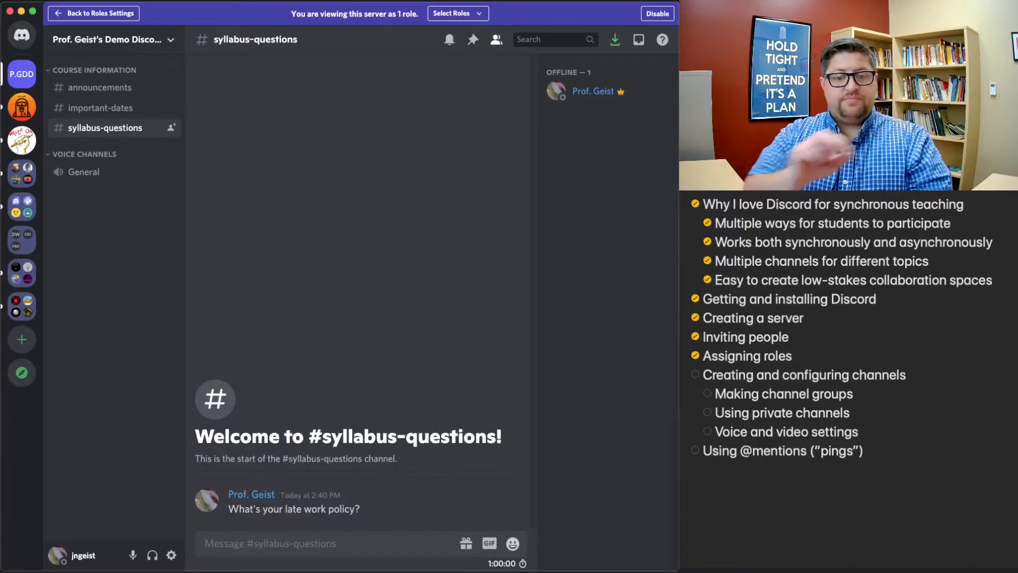
mouse_move(505, 566)
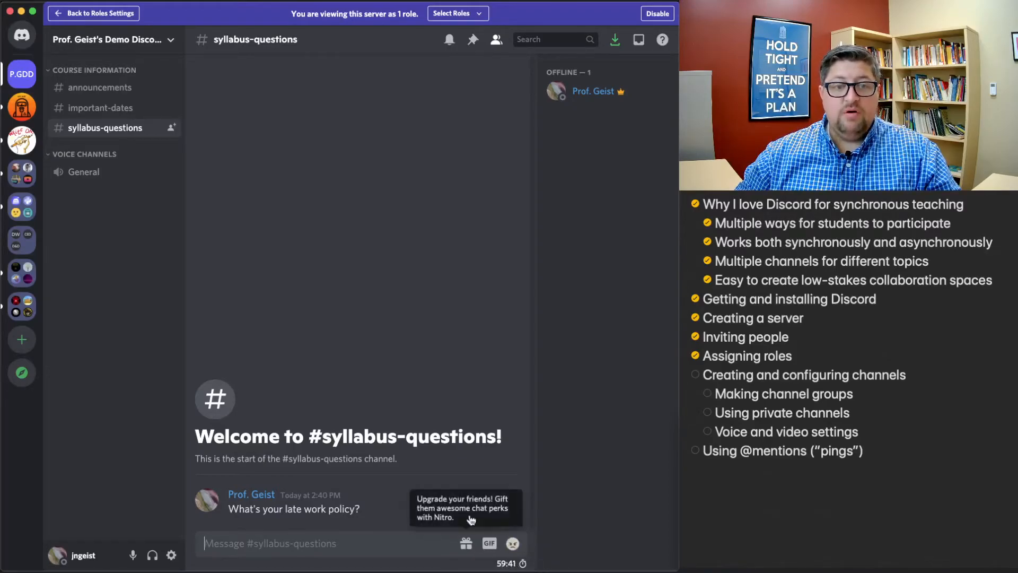
click(658, 13)
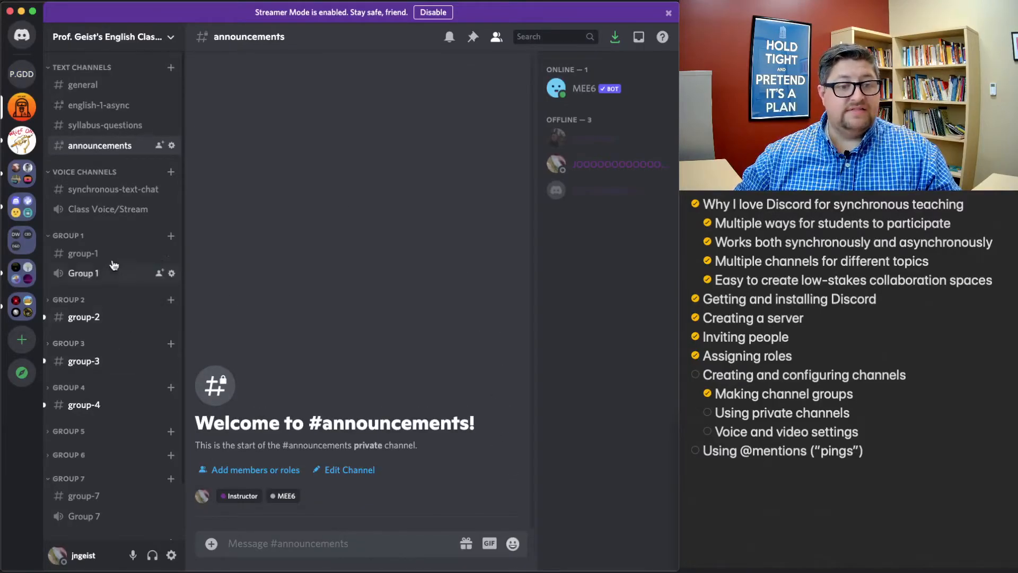
- Expand the Group 2 and Group 3 categories in the English class server, and view the demo server's General voice channel permissions
click(56, 301)
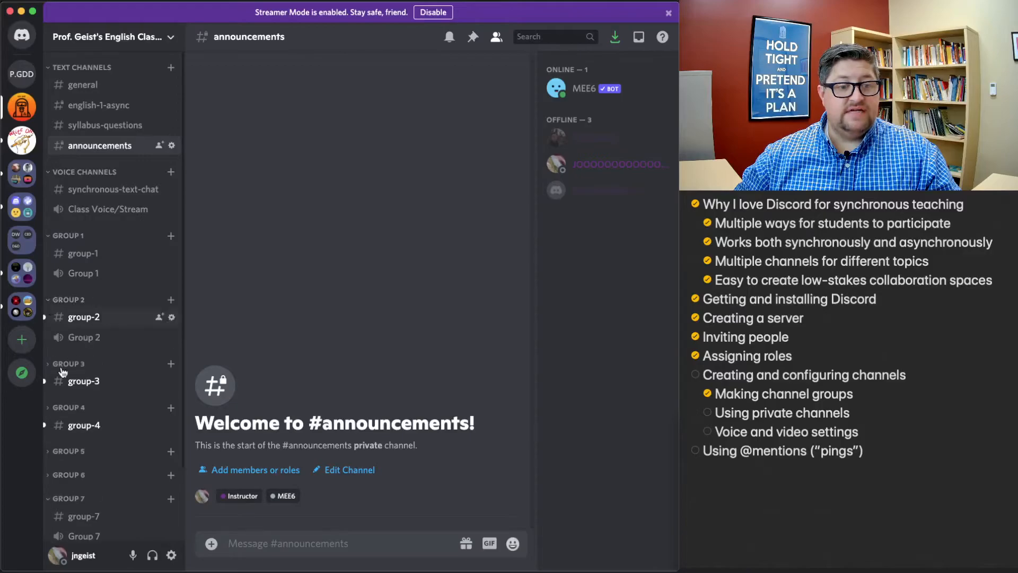
click(50, 364)
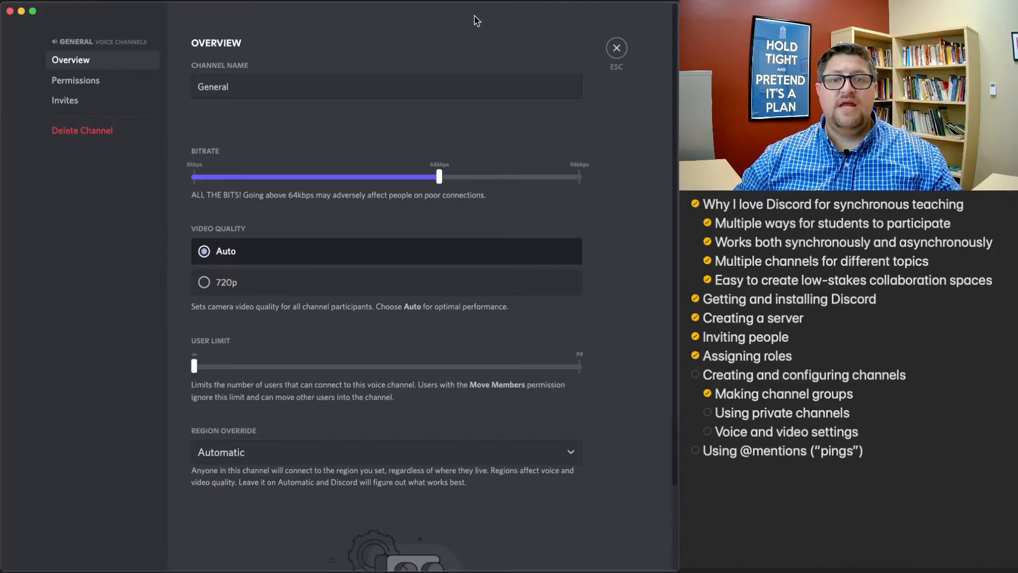
click(98, 84)
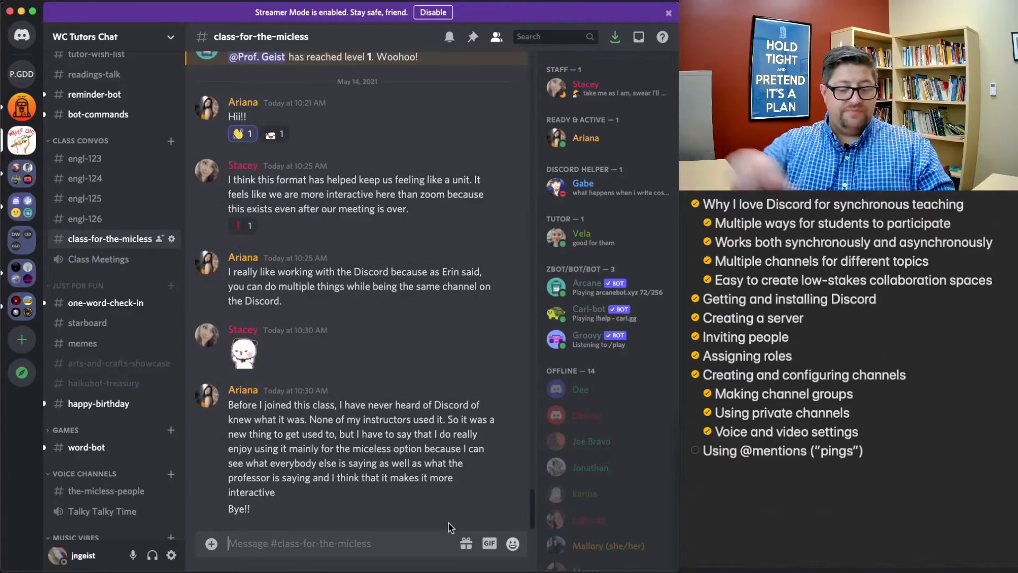
- Mention the Staff member in class-for-the-micless and post "I'm demonstrating how pings work. Will you come in here and ping me back?"
text(@Stacey)
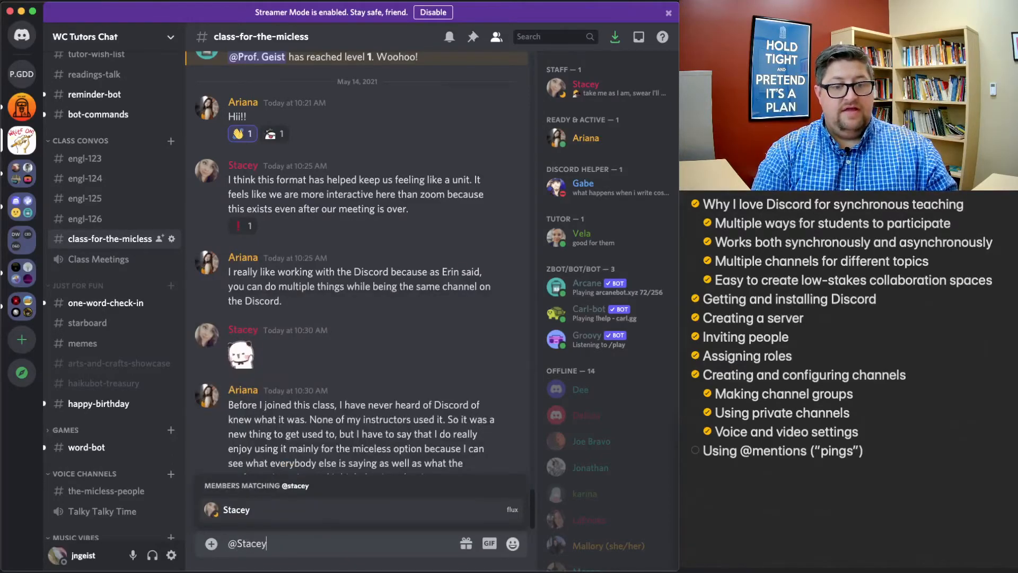
key(Tab)
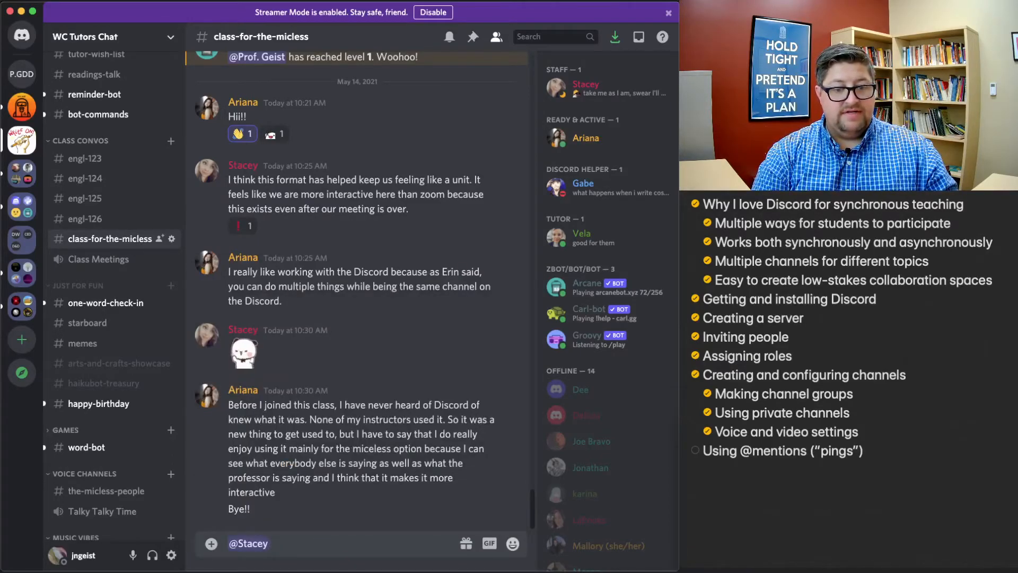
text(I'm demonstrating how pings work. Will you come in here and ping me back?)
key(Return)
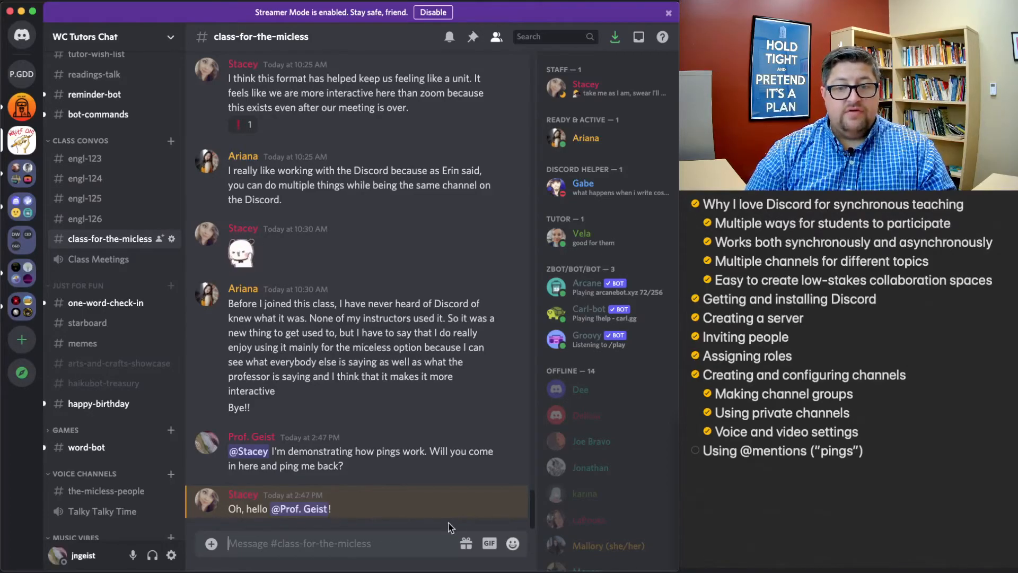
- Post "Thanks! Will you do it again?" in class-for-the-micless and switch to the demo server to watch for the ping notification
text(Thanks! Will you do it again?)
key(Return)
click(22, 74)
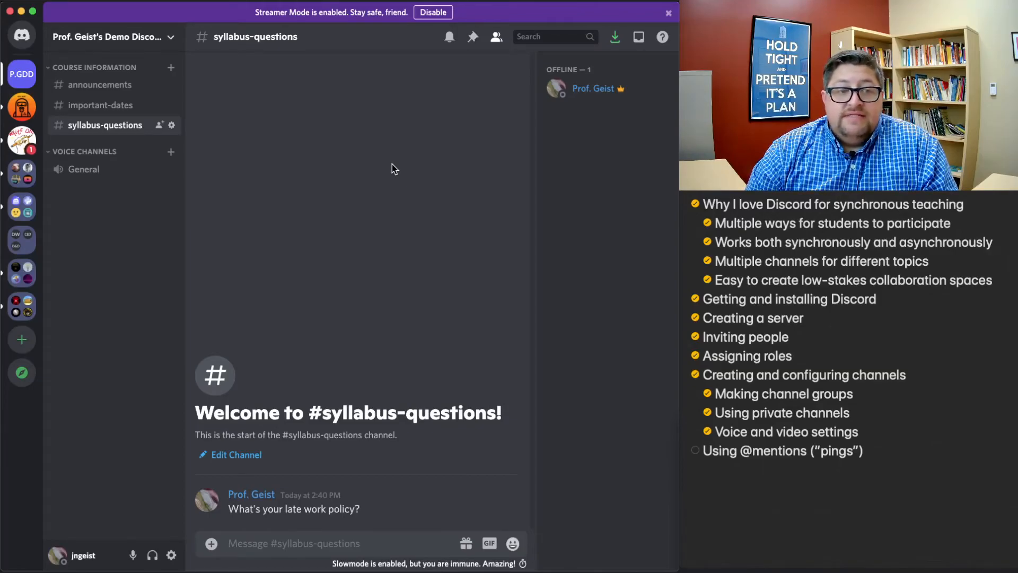
- Return to the WC Tutors Chat server and post a message thanking the Staff member by first name
click(21, 140)
text(Thanks, stacey!)
key(Return)
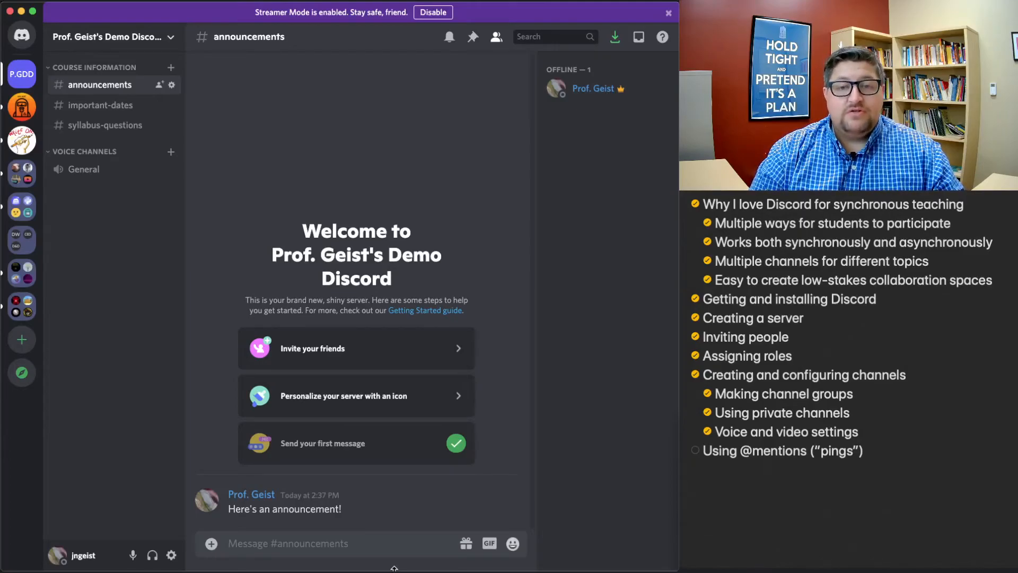
text(@)
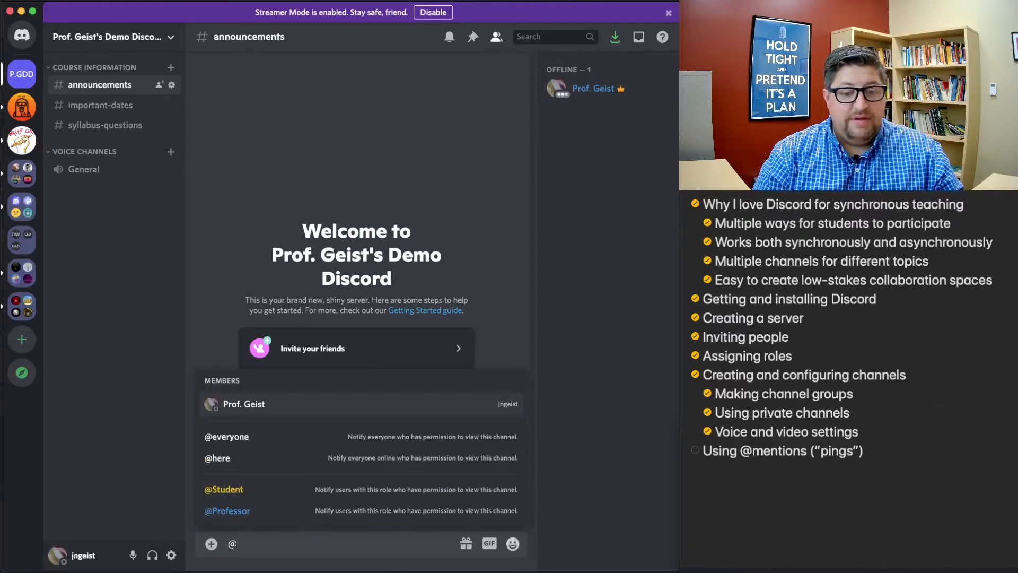
text(p)
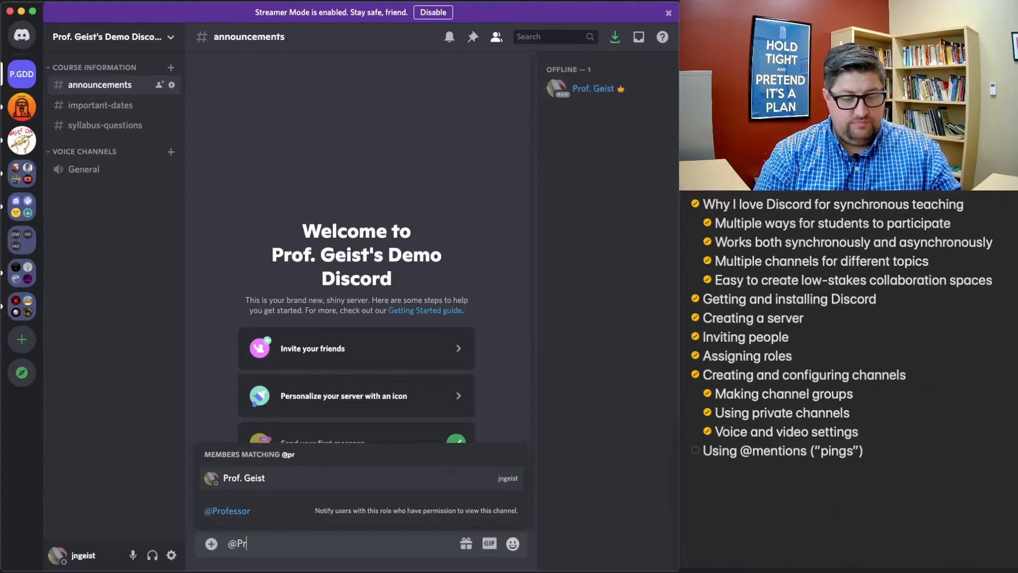
key(Tab)
key(BackSpace)
key(BackSpace)
- Post "When is the assignment due?" with a mention of the Professor role in the demo server's announcements channel
text(@)
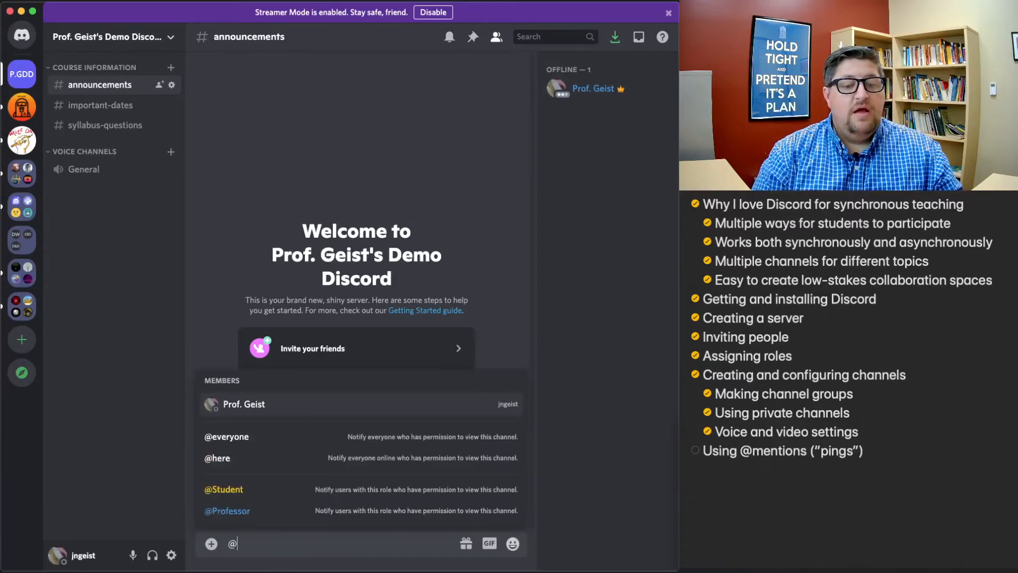
text(s)
key(BackSpace)
text(Professor)
key(Tab)
text(Whan is the assignment due?)
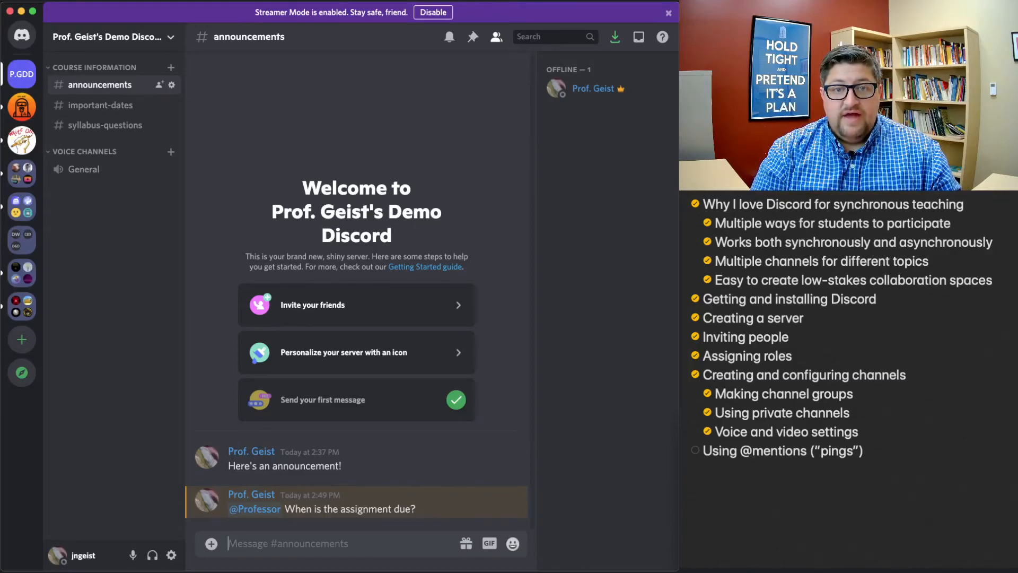
text(@everyne)
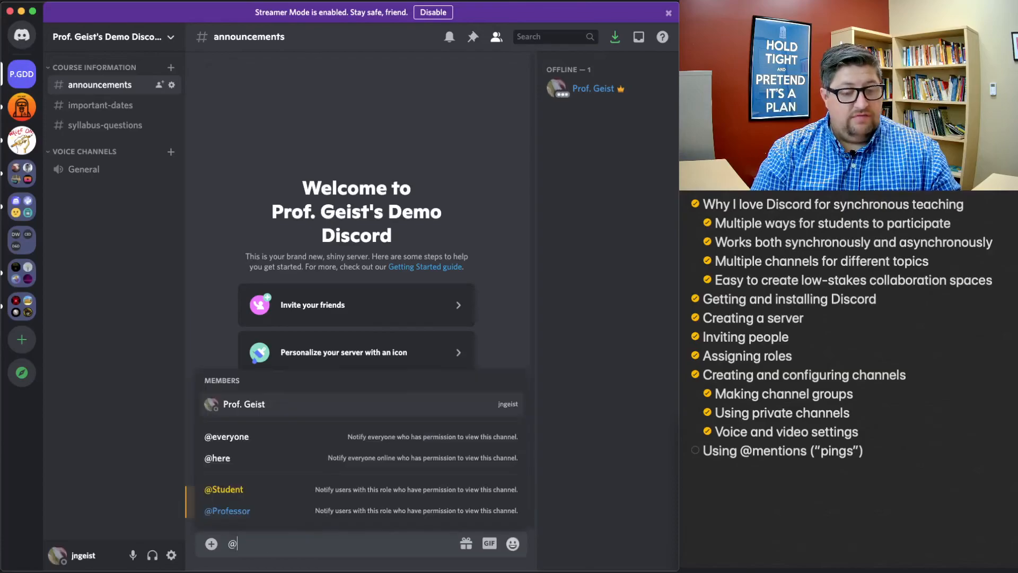
key(BackSpace)
key(BackSpace)
text(one)
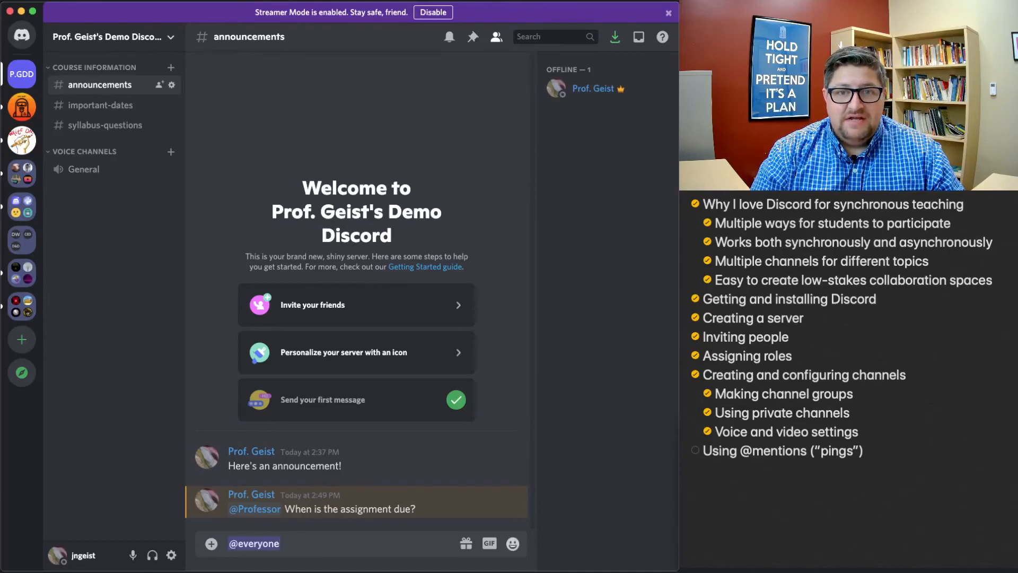
key(BackSpace)
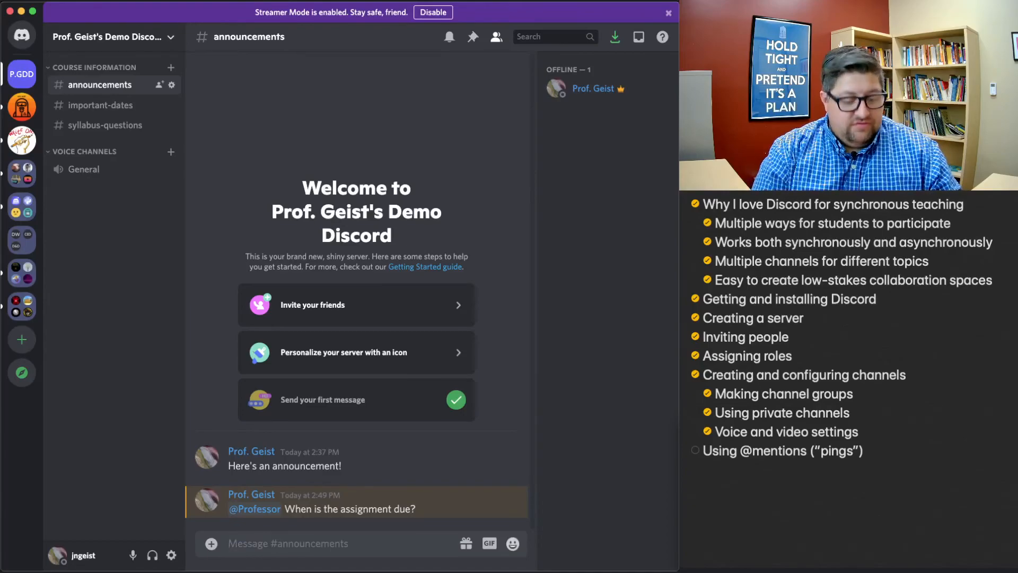
text(@here)
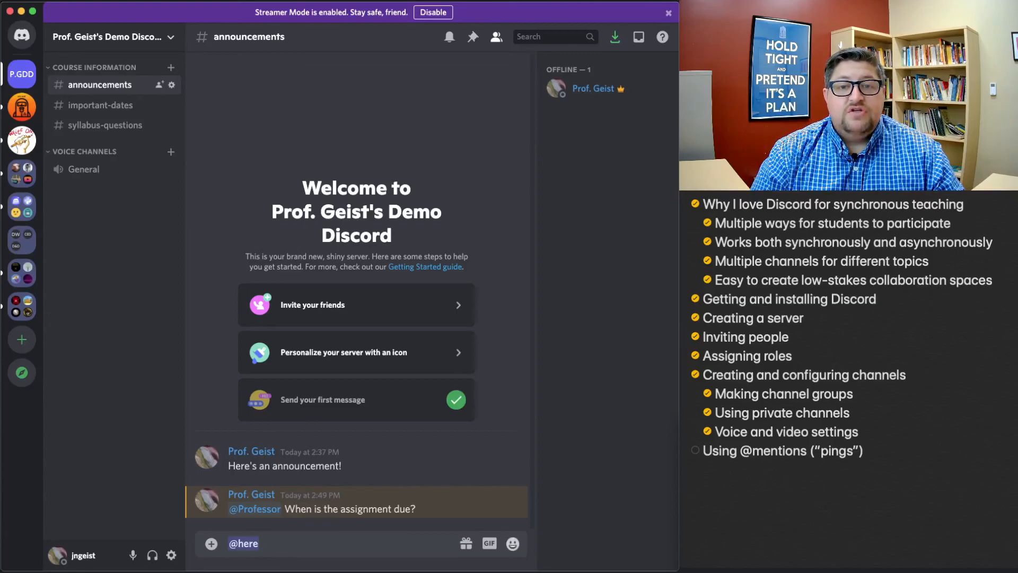
click(695, 450)
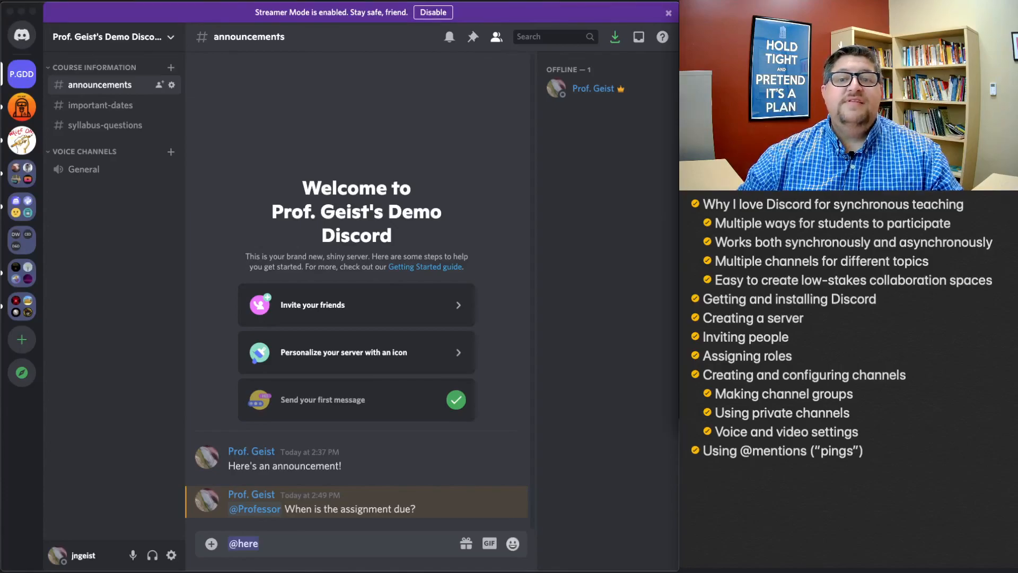